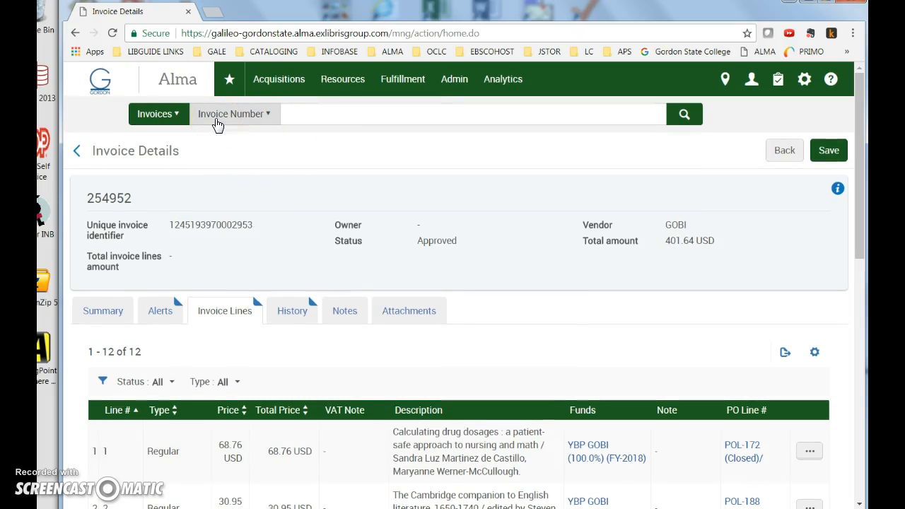
Search the invoices by invoice number for 254952
{"action": "left_click", "coordinate": [313, 118]}
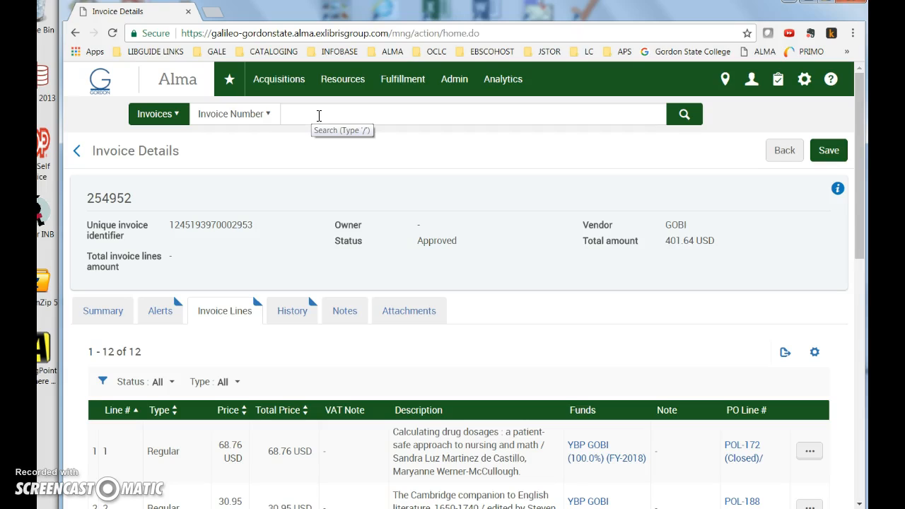
{"action": "left_click", "coordinate": [319, 115]}
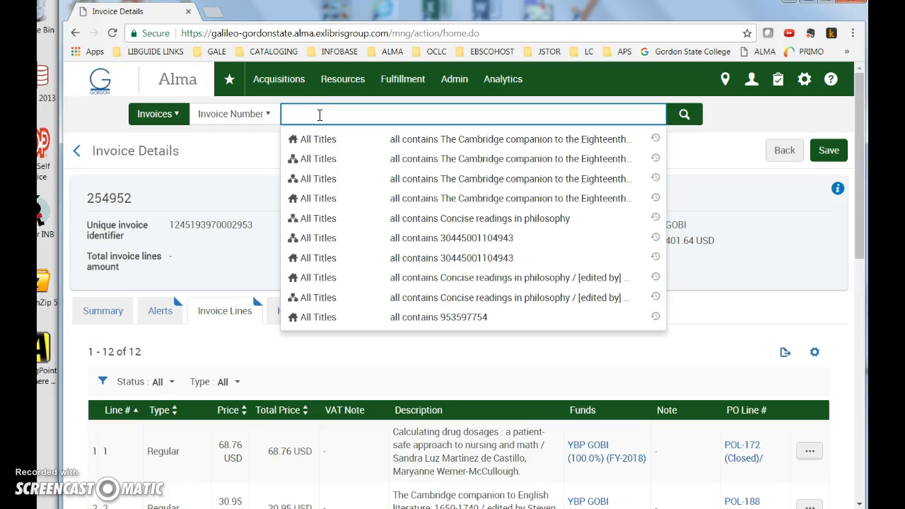
{"action": "type", "text": "2"}
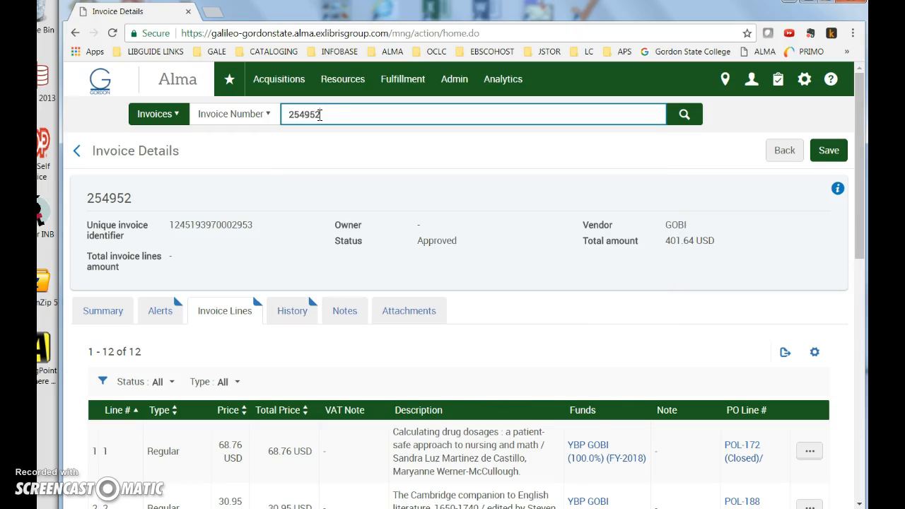
{"action": "type", "text": "54952"}
{"action": "key", "text": "Return"}
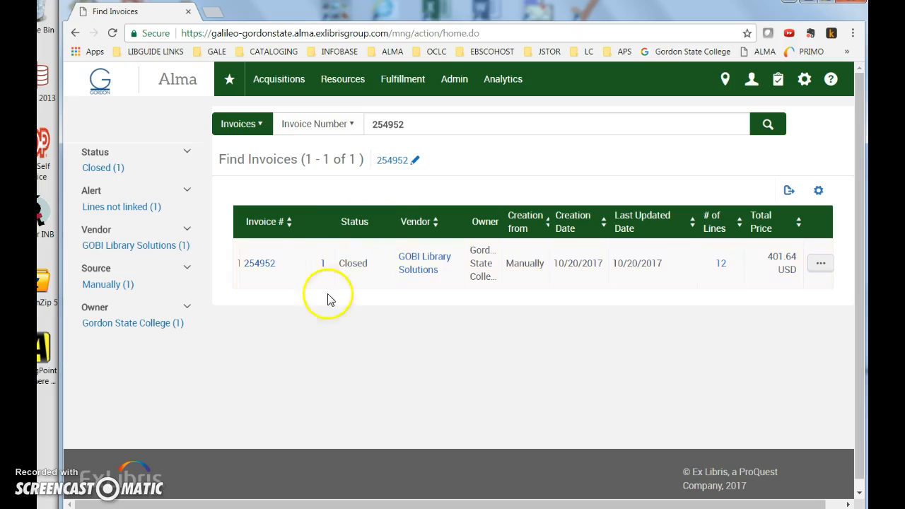
Open the invoice lines of the found invoice and check the status of each linked PO line
{"action": "left_click", "coordinate": [721, 267]}
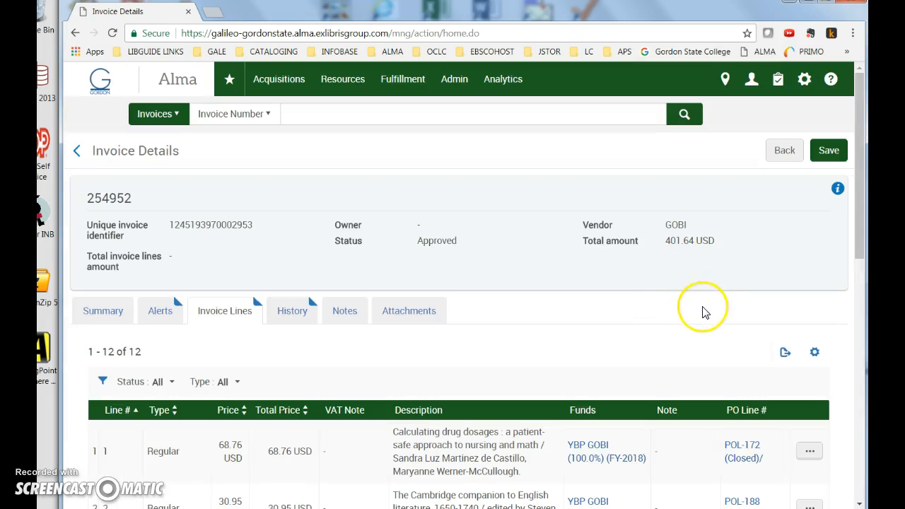
{"action": "scroll", "coordinate": [684, 315], "scroll_direction": "down", "scroll_amount": 2}
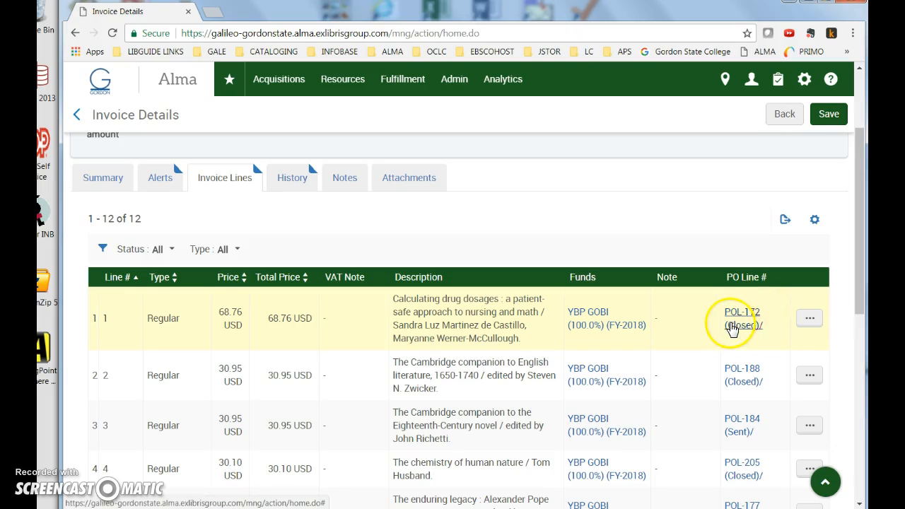
{"action": "scroll", "coordinate": [731, 347], "scroll_direction": "down", "scroll_amount": 1}
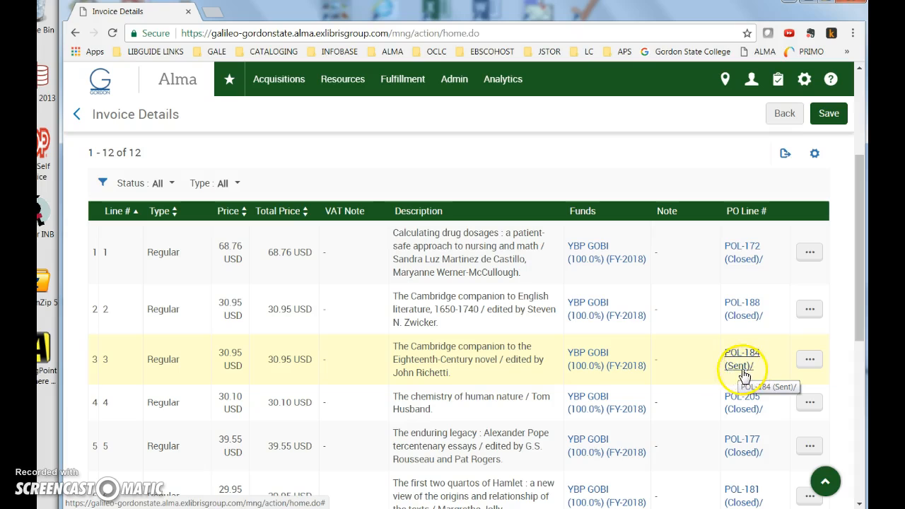
Open the Receive New Material list and locate the order for The Cambridge companion to the Eighteenth-Century novel
{"action": "mouse_move", "coordinate": [260, 85]}
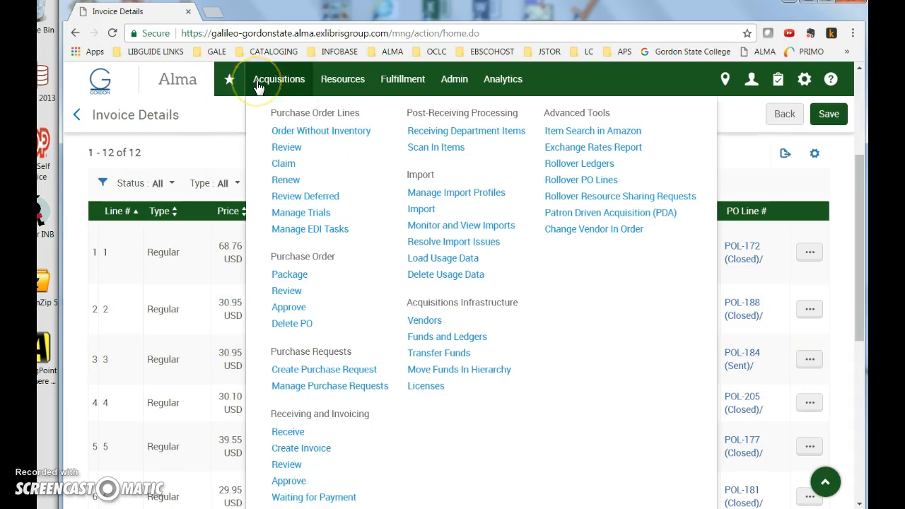
{"action": "left_click", "coordinate": [292, 436]}
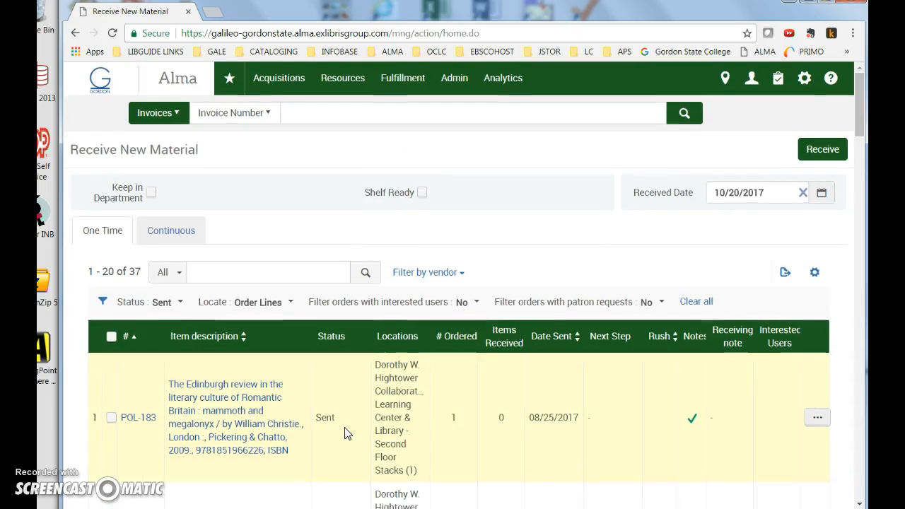
{"action": "scroll", "coordinate": [347, 434], "scroll_direction": "down", "scroll_amount": 4}
{"action": "scroll", "coordinate": [347, 434], "scroll_direction": "down", "scroll_amount": 6}
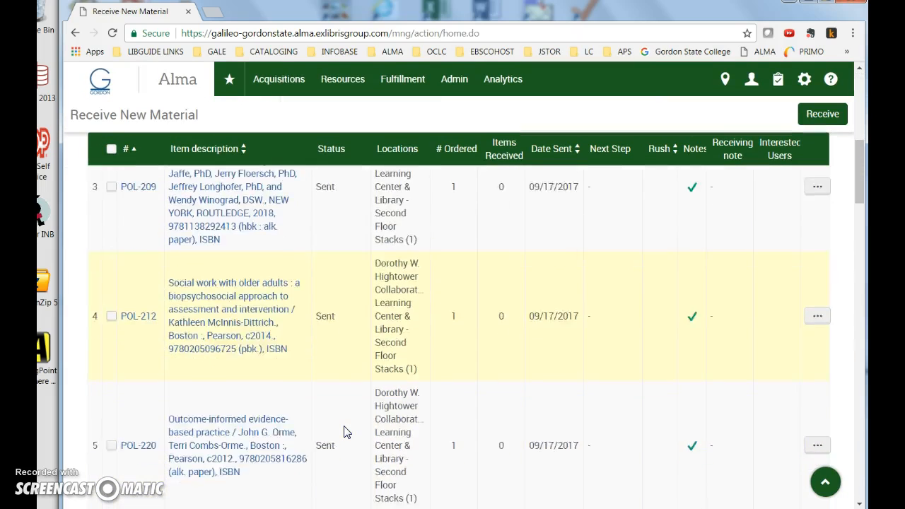
{"action": "scroll", "coordinate": [345, 429], "scroll_direction": "down", "scroll_amount": 4}
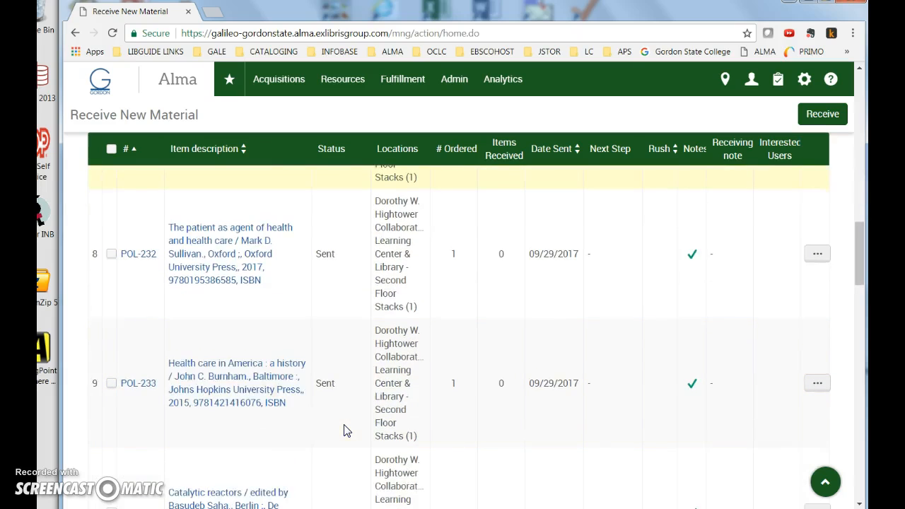
{"action": "scroll", "coordinate": [177, 364], "scroll_direction": "up", "scroll_amount": 15}
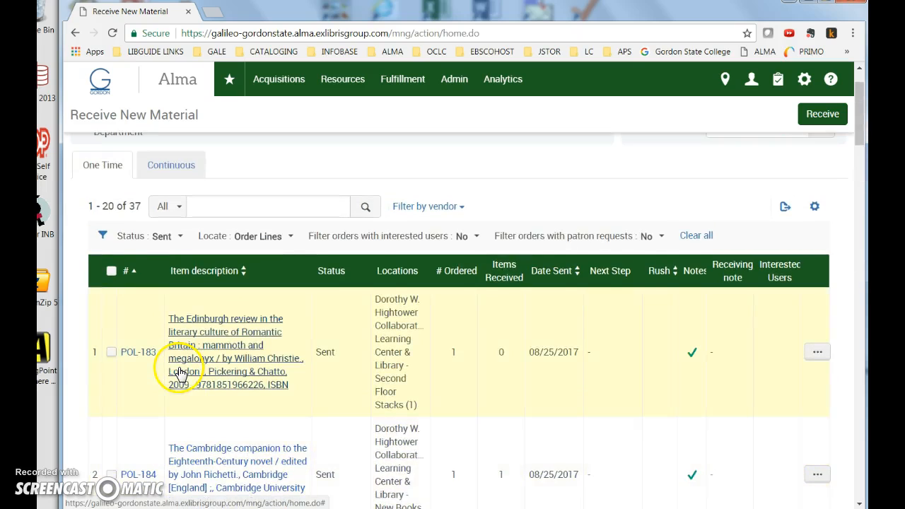
{"action": "scroll", "coordinate": [212, 354], "scroll_direction": "down", "scroll_amount": 3}
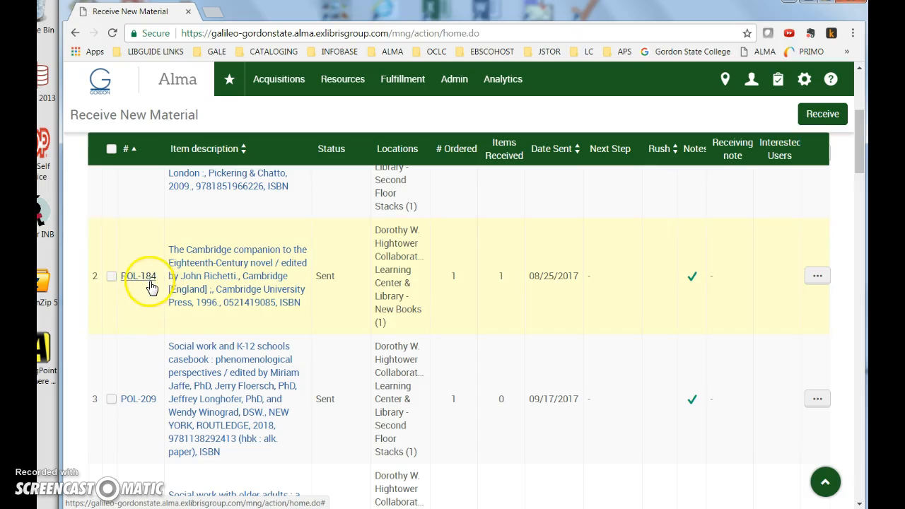
Select the order line for The Cambridge companion to the Eighteenth-Century novel and receive it
{"action": "left_click", "coordinate": [112, 280]}
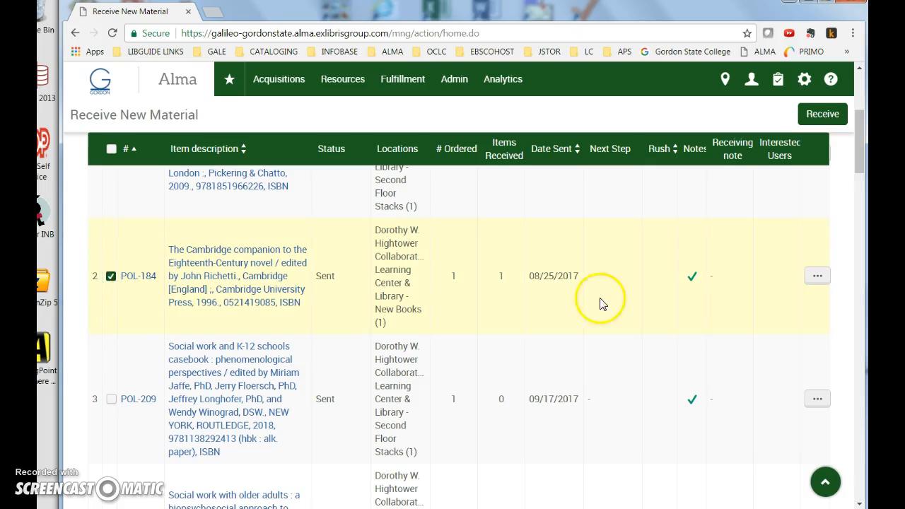
{"action": "left_click", "coordinate": [818, 277]}
{"action": "left_click", "coordinate": [751, 322]}
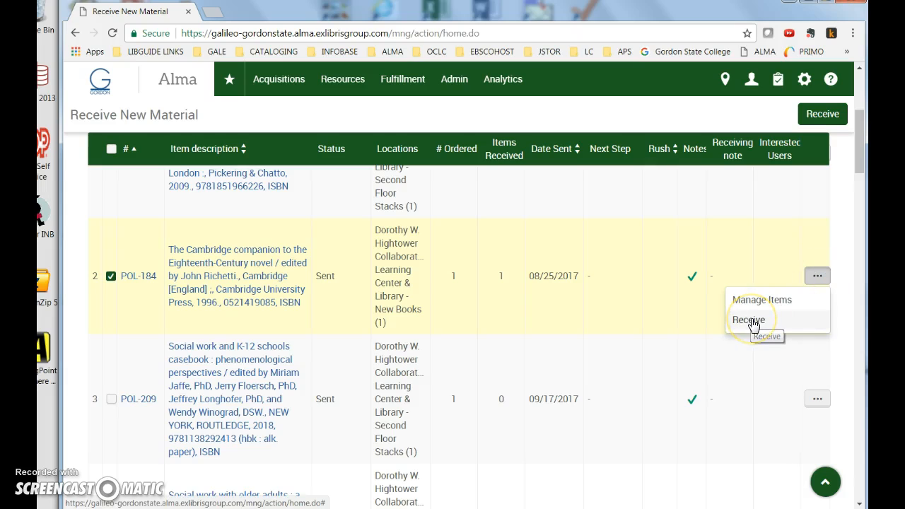
{"action": "scroll", "coordinate": [396, 311], "scroll_direction": "up", "scroll_amount": 2}
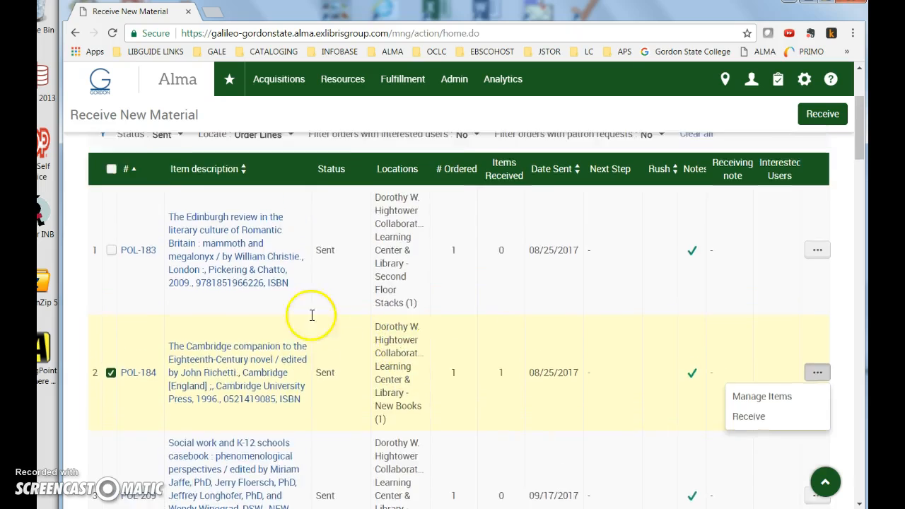
{"action": "scroll", "coordinate": [156, 237], "scroll_direction": "up", "scroll_amount": 2}
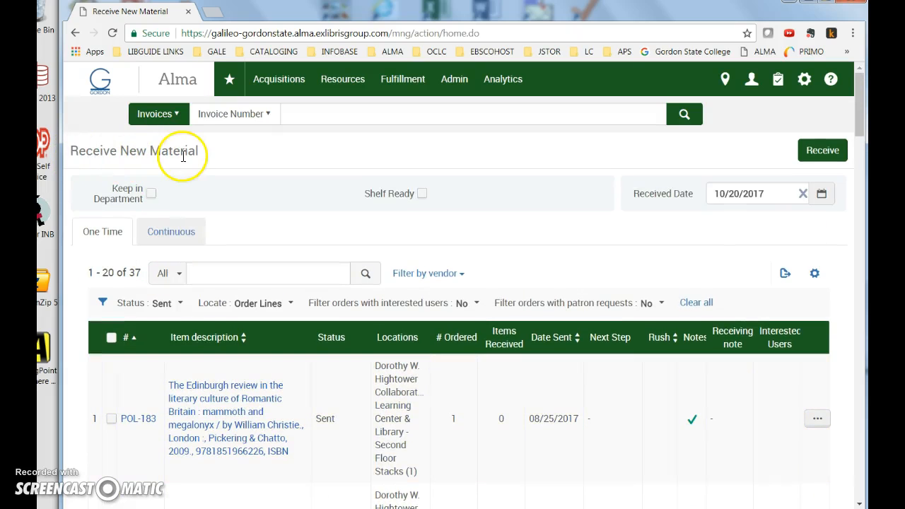
{"action": "scroll", "coordinate": [434, 330], "scroll_direction": "down", "scroll_amount": 2}
{"action": "scroll", "coordinate": [436, 335], "scroll_direction": "down", "scroll_amount": 1}
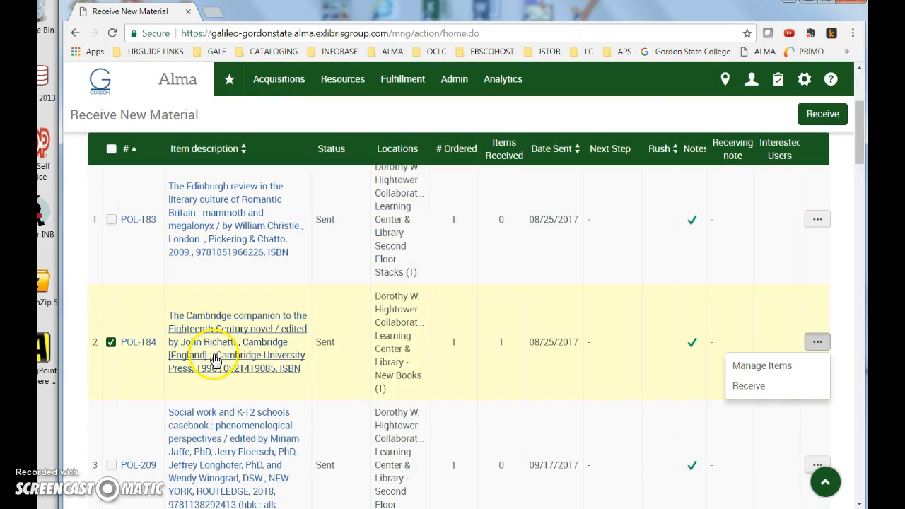
{"action": "left_click", "coordinate": [749, 386]}
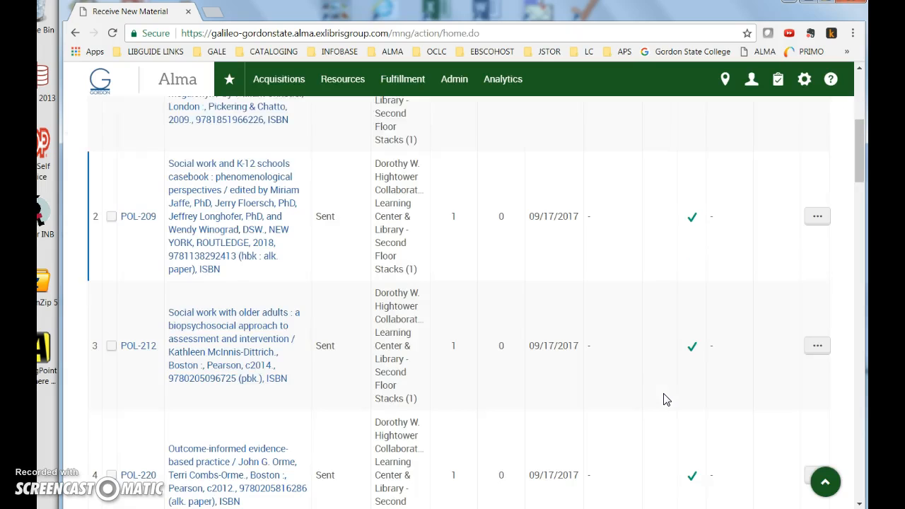
{"action": "scroll", "coordinate": [392, 359], "scroll_direction": "up", "scroll_amount": 1}
{"action": "scroll", "coordinate": [392, 358], "scroll_direction": "down", "scroll_amount": 1}
{"action": "scroll", "coordinate": [392, 358], "scroll_direction": "up", "scroll_amount": 3}
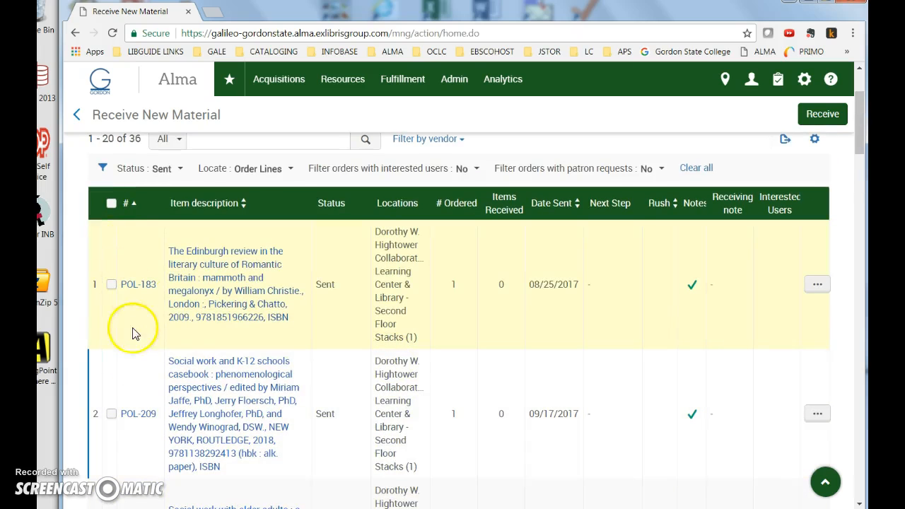
Search for invoice number 254952 again
{"action": "scroll", "coordinate": [346, 256], "scroll_direction": "up", "scroll_amount": 2}
{"action": "left_click", "coordinate": [327, 117]}
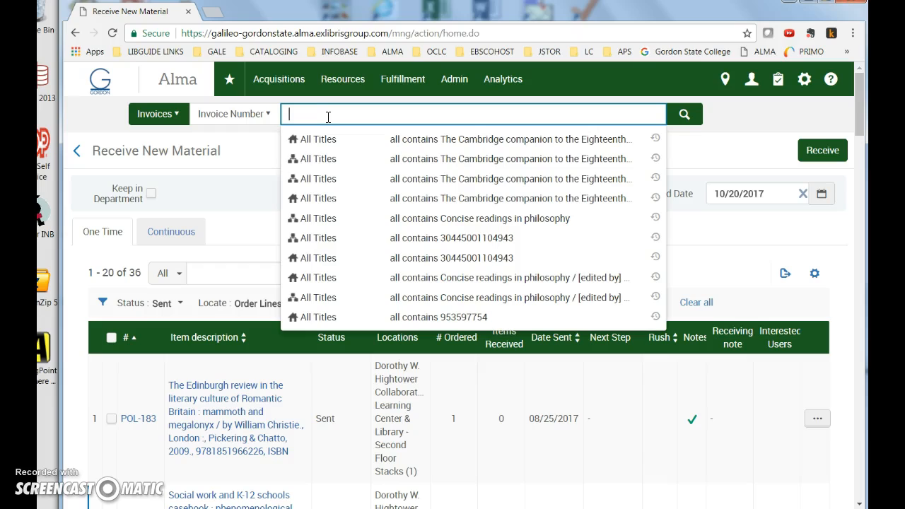
{"action": "type", "text": "2549"}
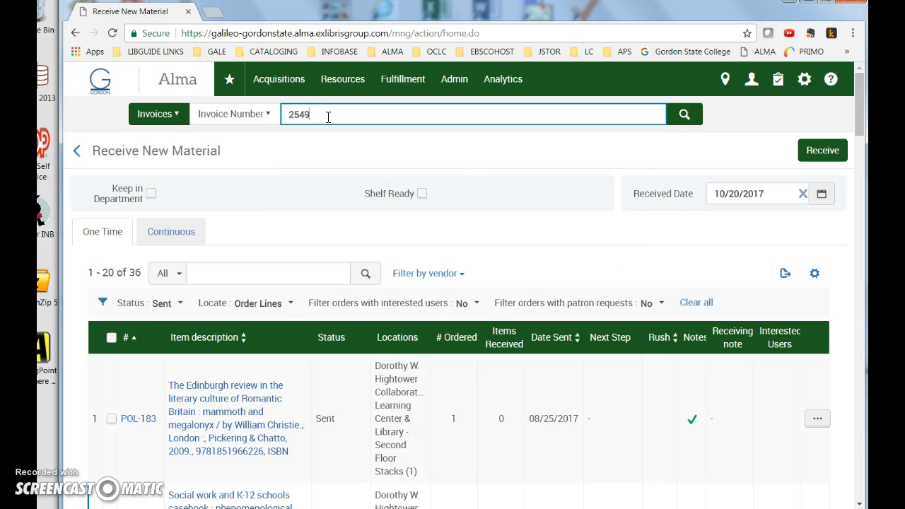
{"action": "left_click", "coordinate": [684, 113]}
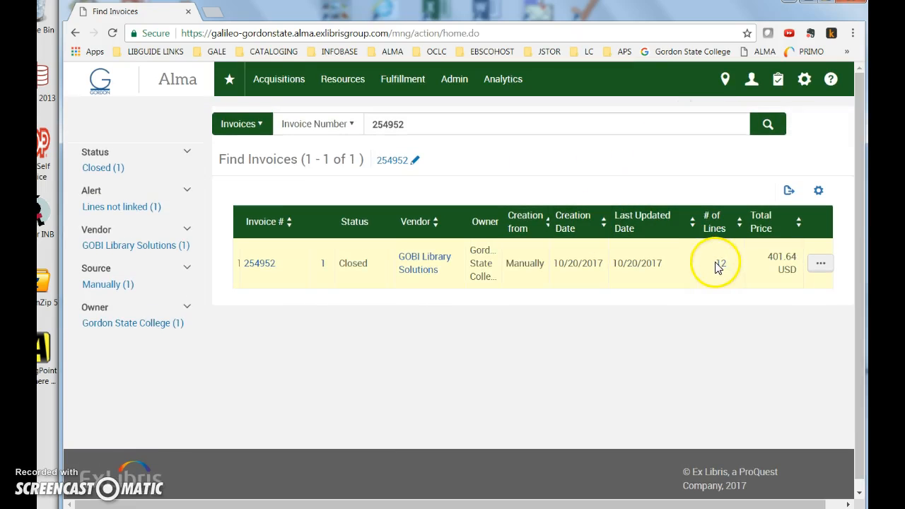
Reopen the invoice's lines and review the PO line status of every title down to the last line
{"action": "left_click", "coordinate": [720, 263]}
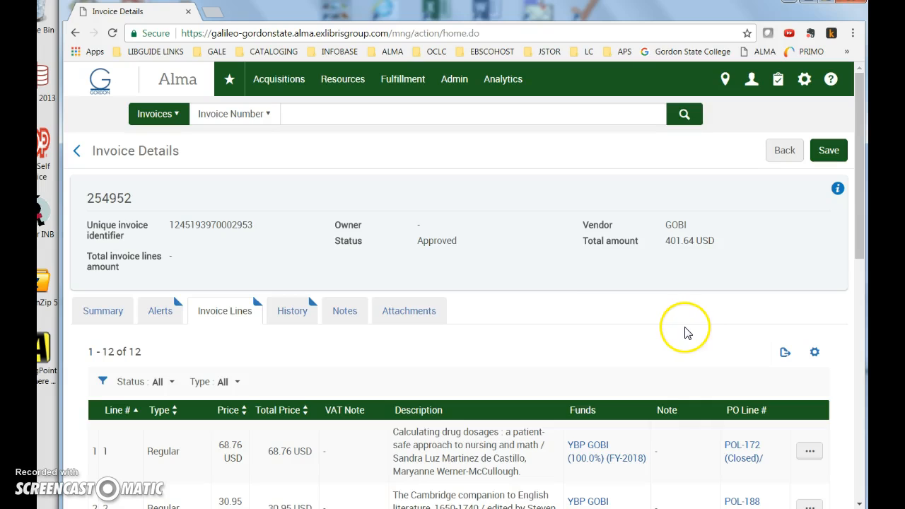
{"action": "scroll", "coordinate": [685, 329], "scroll_direction": "down", "scroll_amount": 3}
{"action": "scroll", "coordinate": [685, 336], "scroll_direction": "down", "scroll_amount": 1}
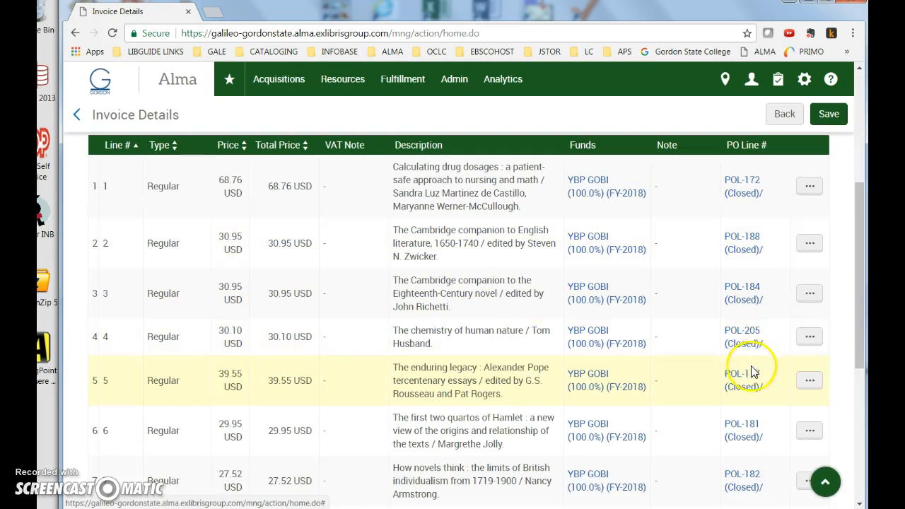
{"action": "scroll", "coordinate": [750, 333], "scroll_direction": "up", "scroll_amount": 1}
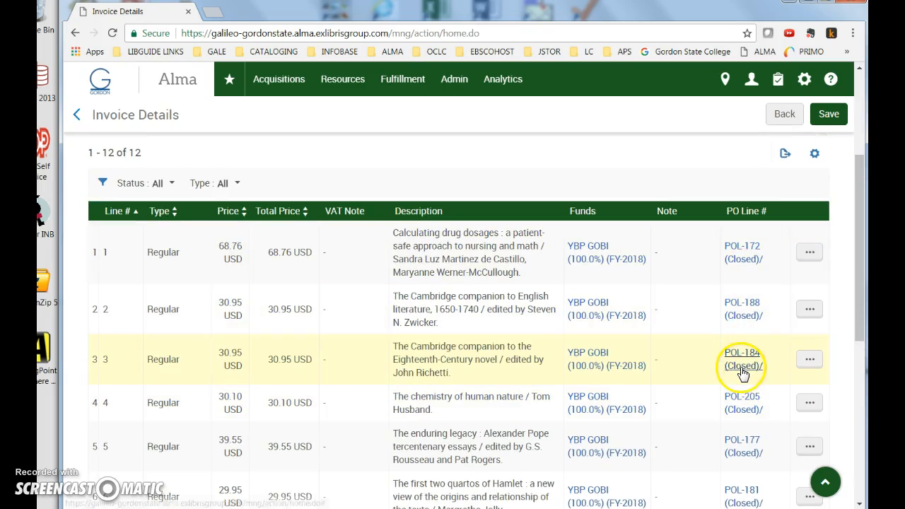
{"action": "scroll", "coordinate": [745, 368], "scroll_direction": "down", "scroll_amount": 2}
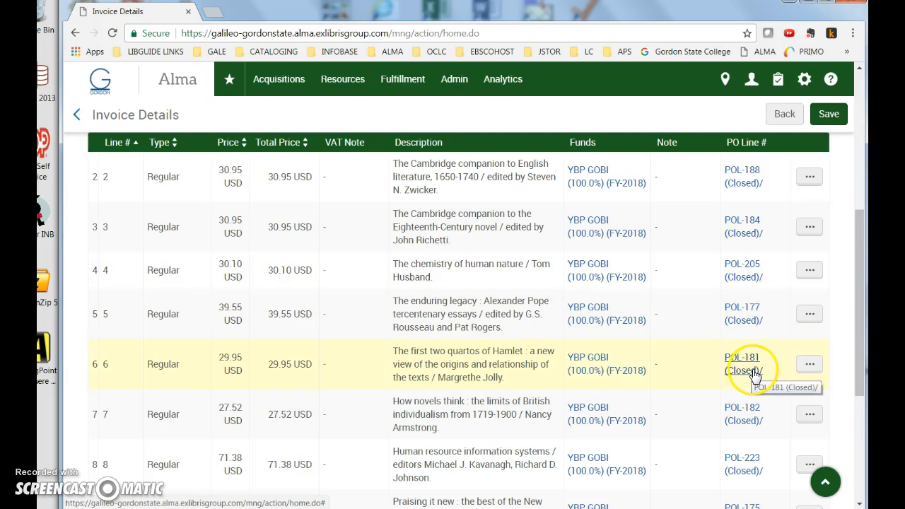
{"action": "scroll", "coordinate": [755, 375], "scroll_direction": "down", "scroll_amount": 4}
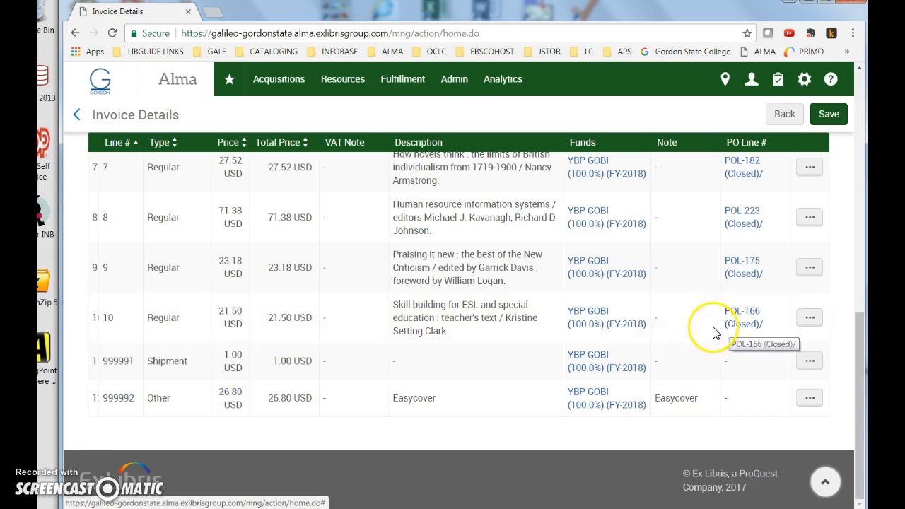
{"action": "scroll", "coordinate": [749, 327], "scroll_direction": "up", "scroll_amount": 8}
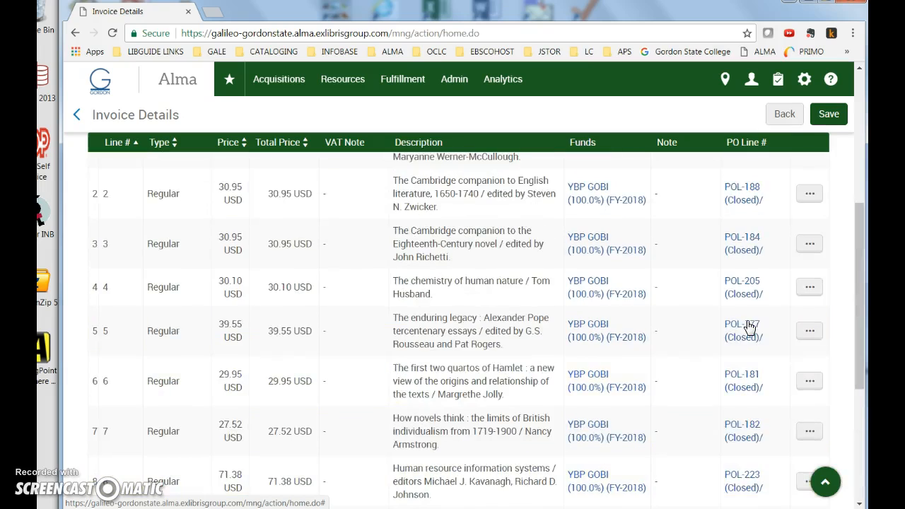
Open the PO Lines with Status report from the Analytics reports
{"action": "left_click", "coordinate": [210, 86]}
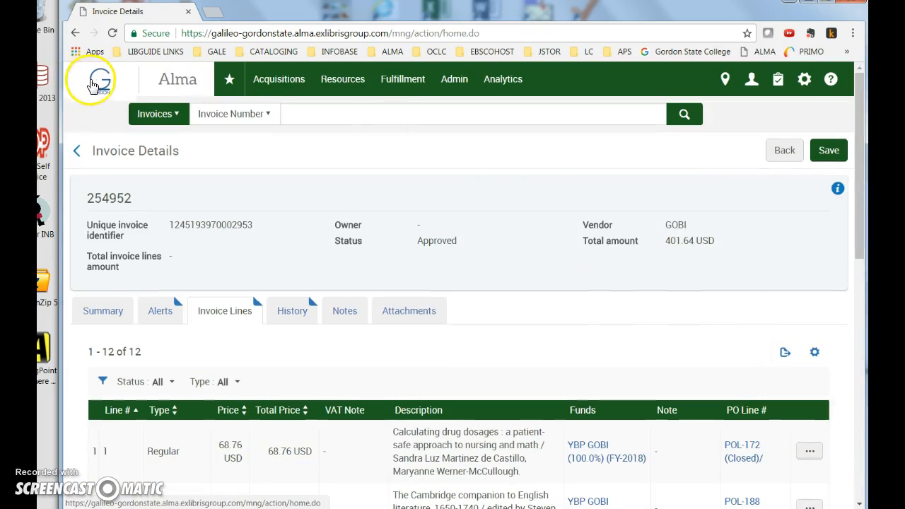
{"action": "left_click", "coordinate": [502, 82]}
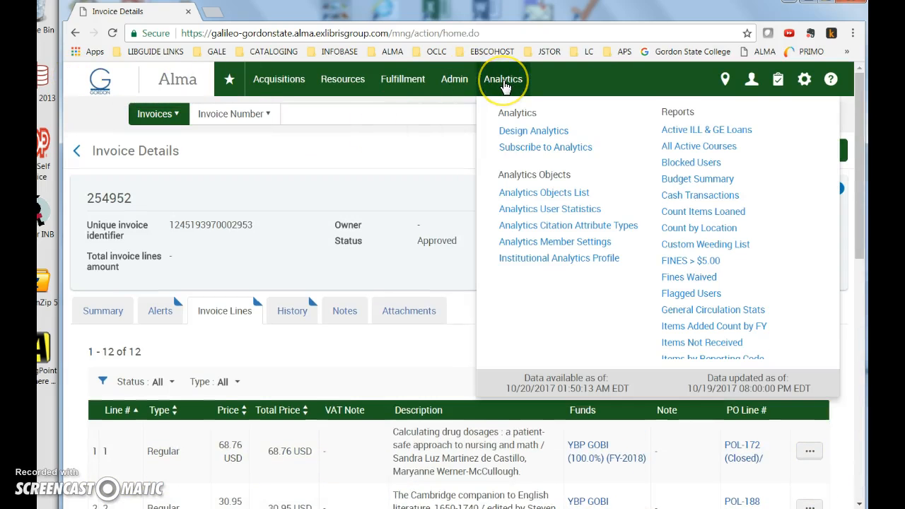
{"action": "left_click", "coordinate": [504, 86]}
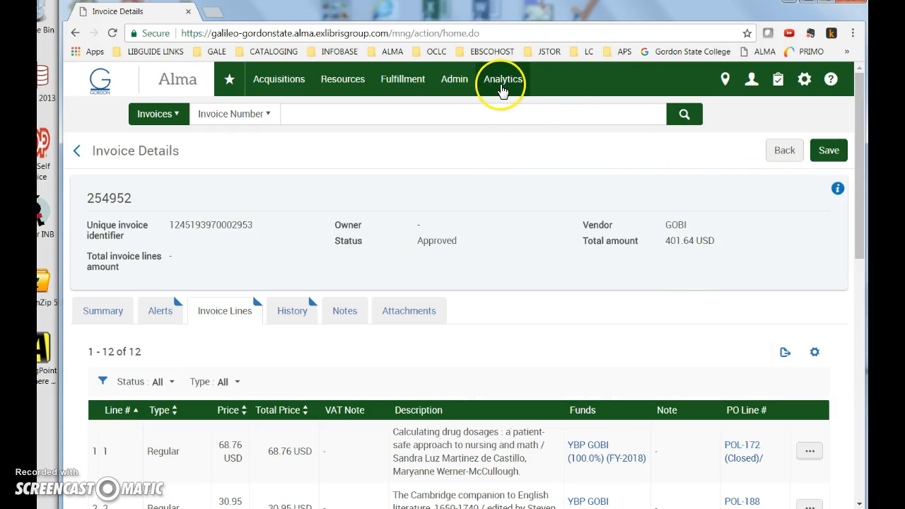
{"action": "left_click", "coordinate": [501, 81]}
{"action": "scroll", "coordinate": [693, 260], "scroll_direction": "down", "scroll_amount": 7}
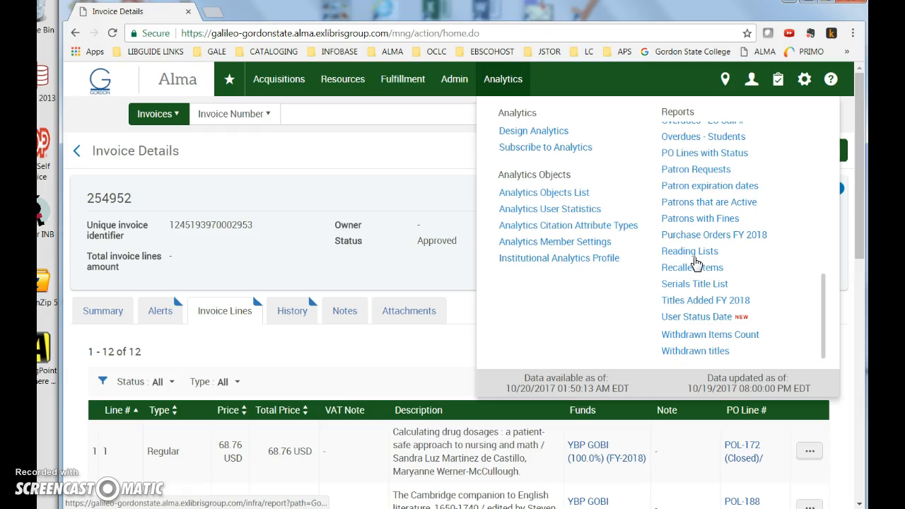
{"action": "left_click", "coordinate": [694, 235]}
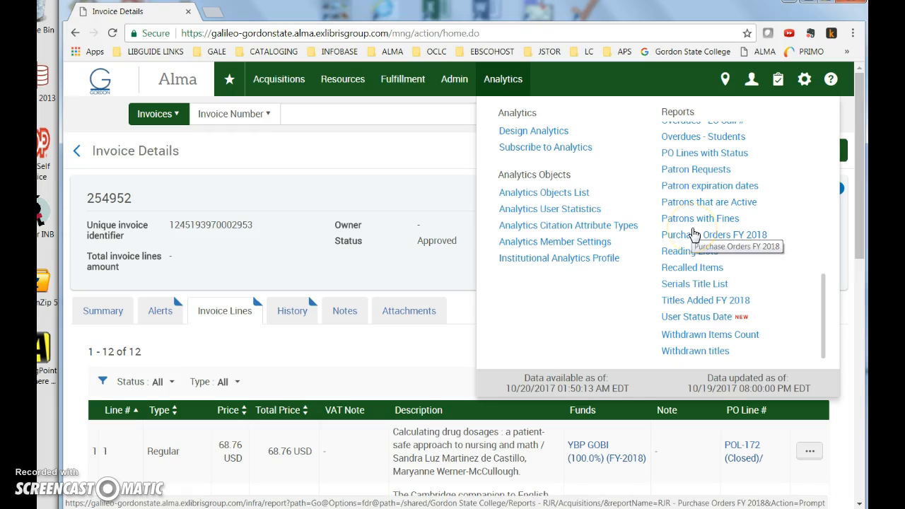
{"action": "left_click", "coordinate": [715, 155]}
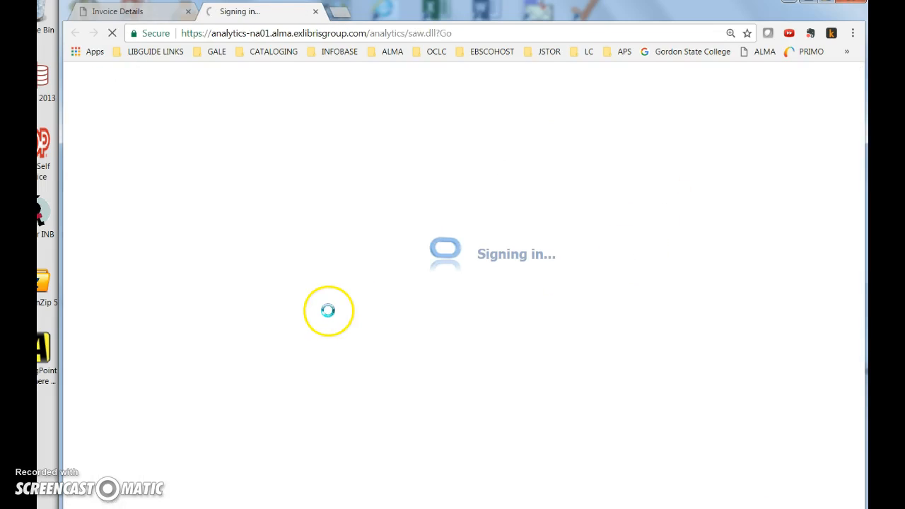
Close the signing-in report page and reopen the PO Lines with Status report from the Analytics reports
{"action": "left_click", "coordinate": [316, 13]}
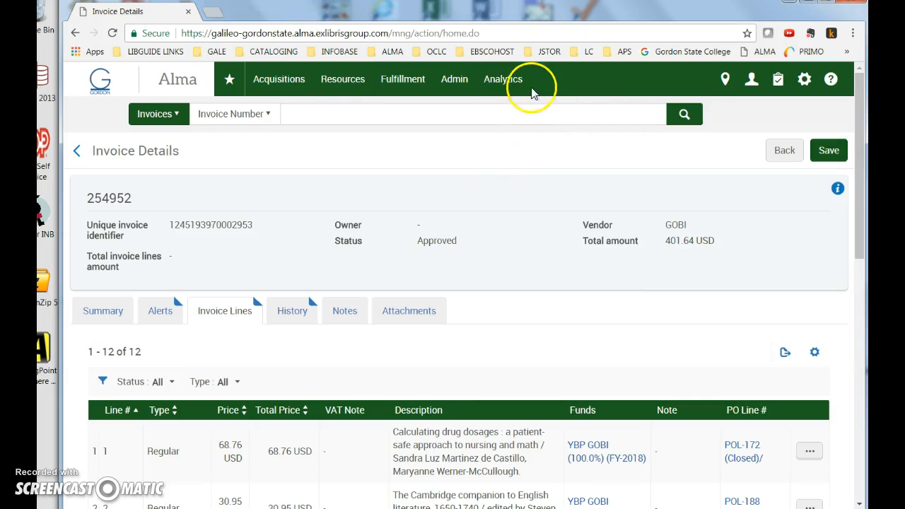
{"action": "left_click", "coordinate": [503, 80]}
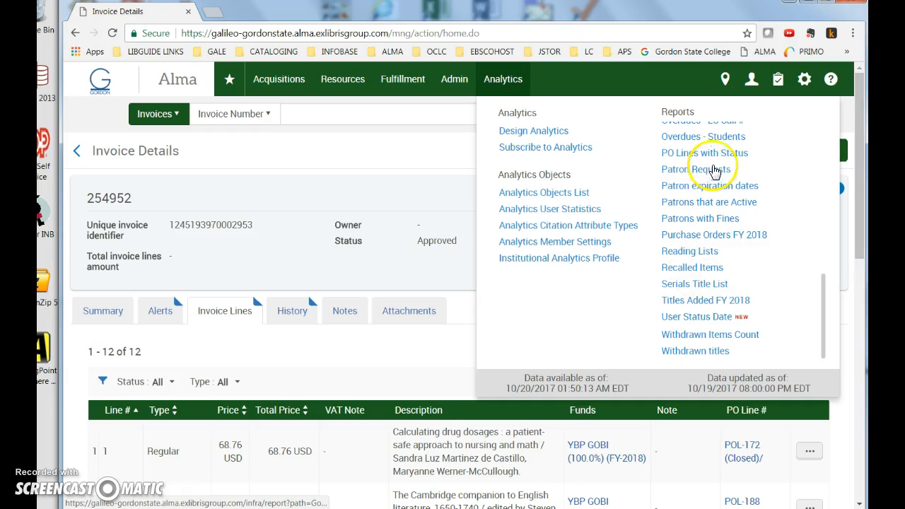
{"action": "left_click", "coordinate": [721, 154]}
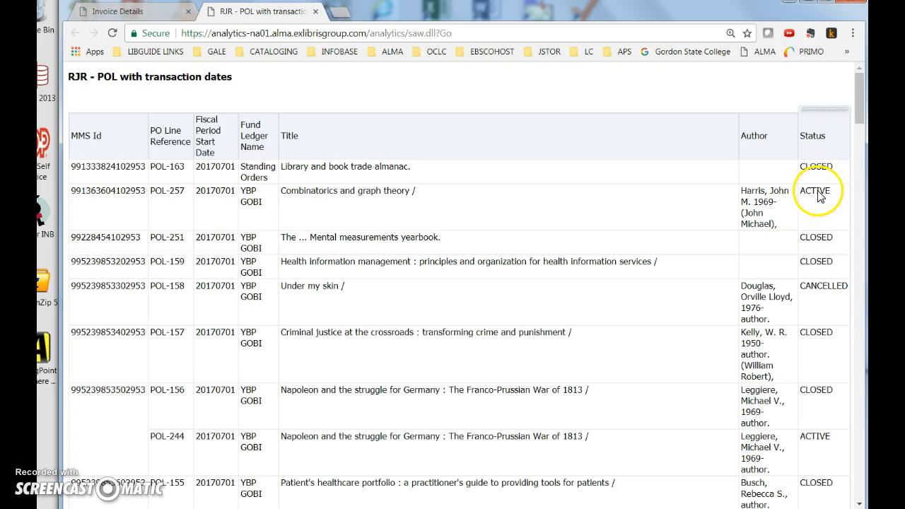
Review the PO line statuses in the report, highlight the title Combinatorics and graph theory, and close the report to recheck the invoice lines
{"action": "scroll", "coordinate": [309, 196], "scroll_direction": "down", "scroll_amount": 1}
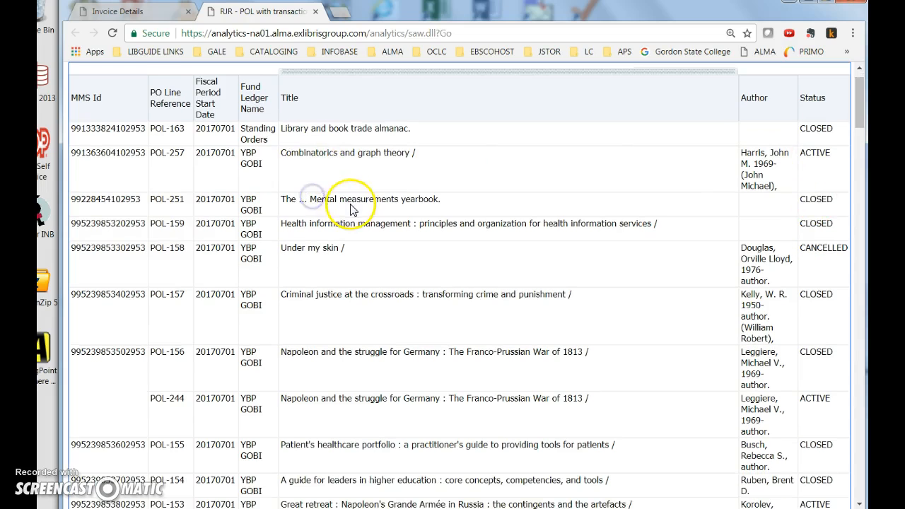
{"action": "left_click", "coordinate": [343, 166]}
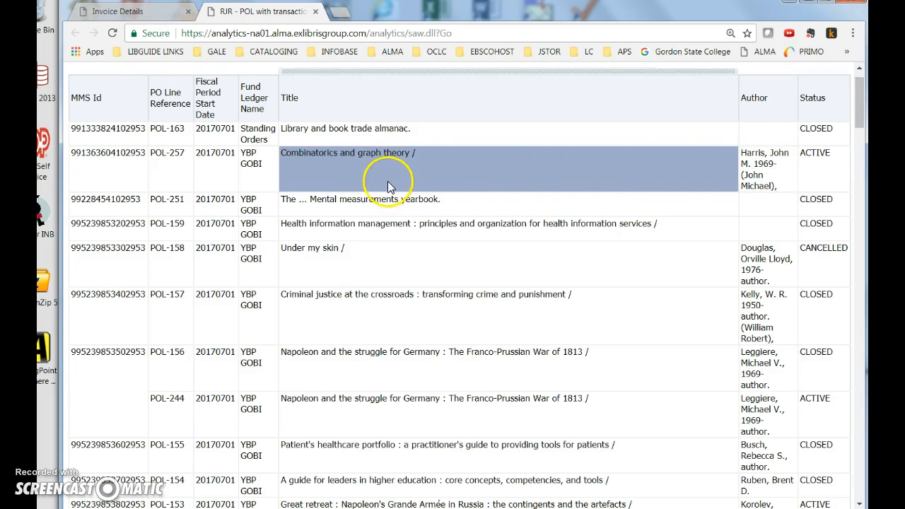
{"action": "scroll", "coordinate": [388, 185], "scroll_direction": "up", "scroll_amount": 1}
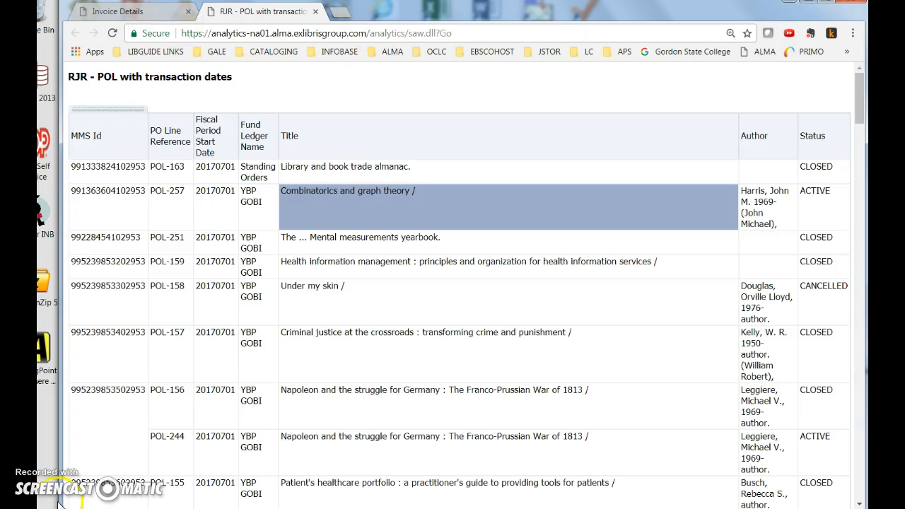
{"action": "key", "text": "ctrl+w"}
{"action": "scroll", "coordinate": [373, 431], "scroll_direction": "down", "scroll_amount": 4}
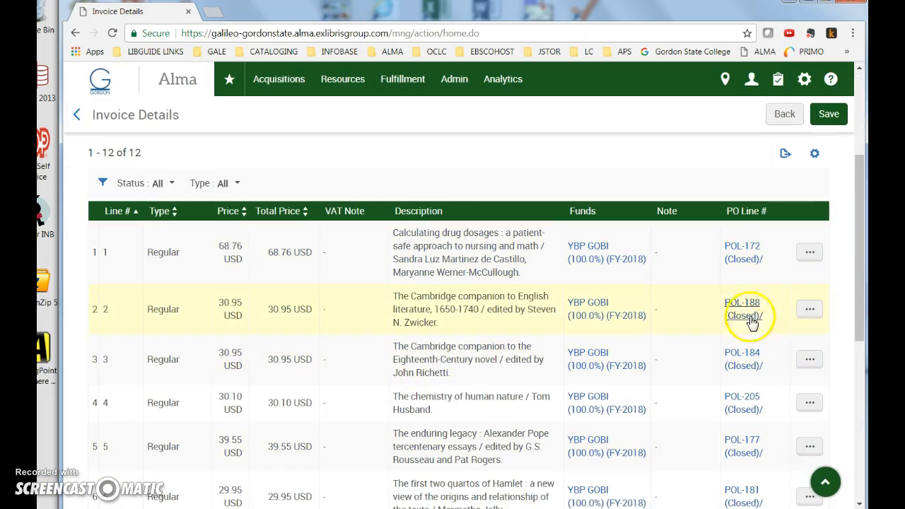
{"action": "scroll", "coordinate": [679, 370], "scroll_direction": "up", "scroll_amount": 5}
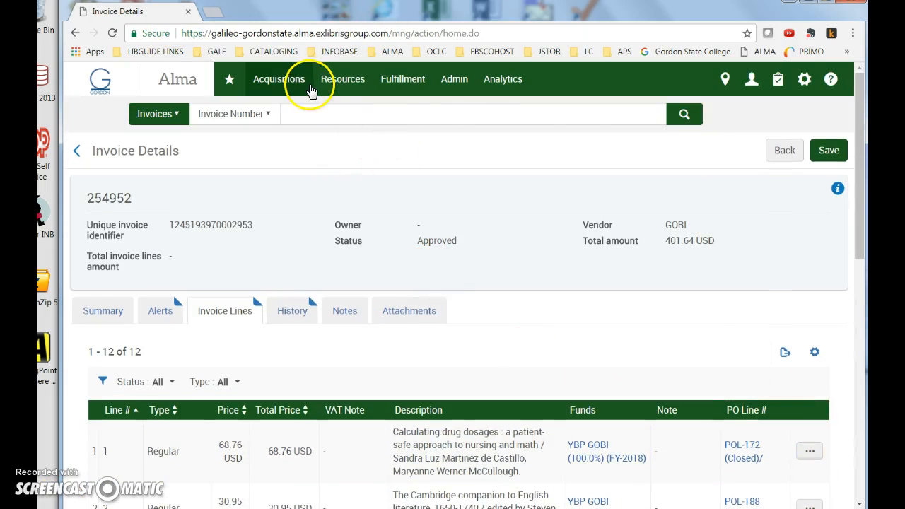
Open Funds and Ledgers in Acquisitions and examine the encumbered and expenditure balances of the YBP GOBI fund
{"action": "left_click", "coordinate": [300, 80]}
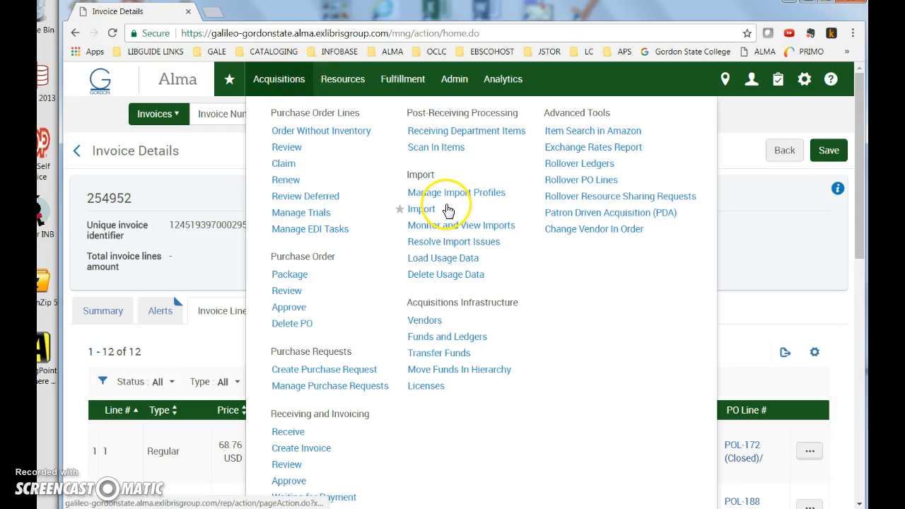
{"action": "scroll", "coordinate": [299, 453], "scroll_direction": "down", "scroll_amount": 2}
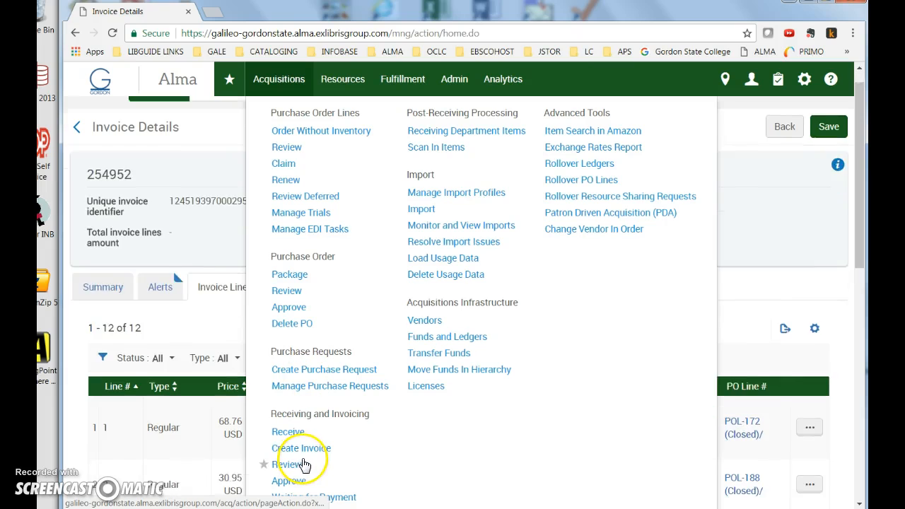
{"action": "left_click", "coordinate": [433, 337]}
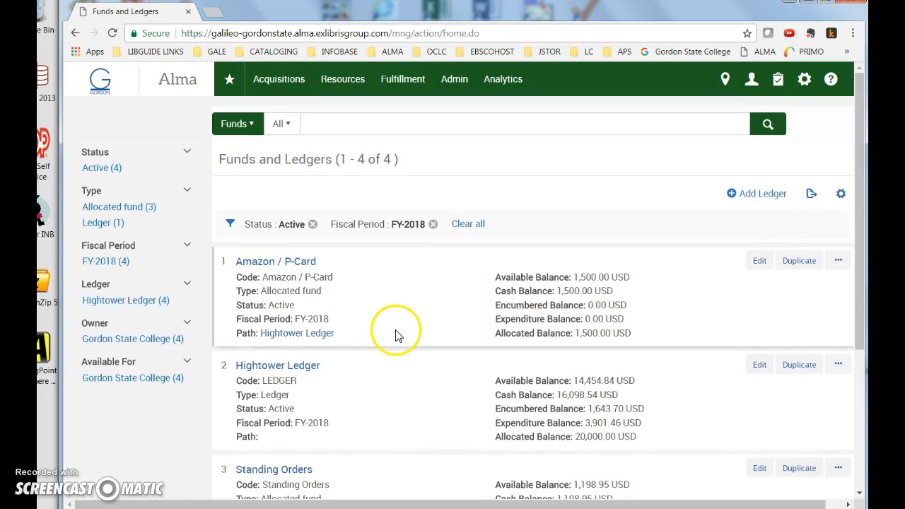
{"action": "scroll", "coordinate": [394, 338], "scroll_direction": "down", "scroll_amount": 3}
{"action": "left_click", "coordinate": [277, 380]}
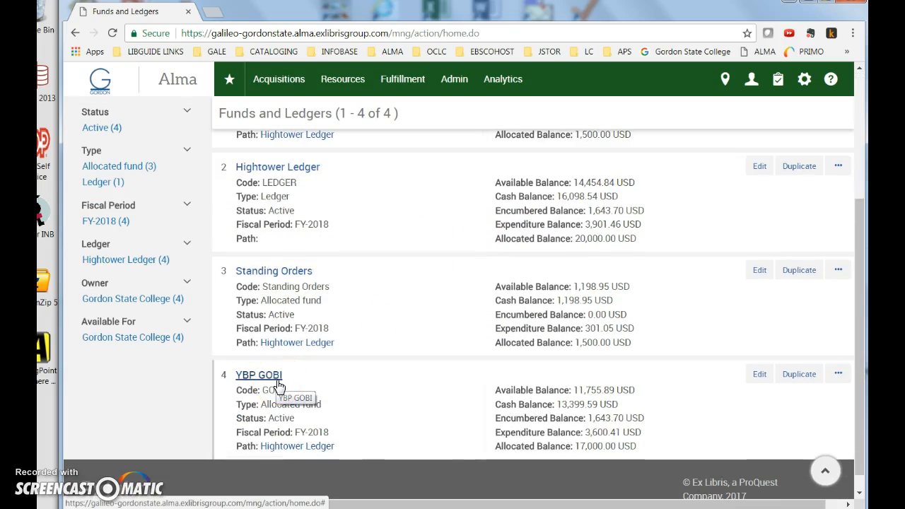
{"action": "left_click", "coordinate": [496, 415]}
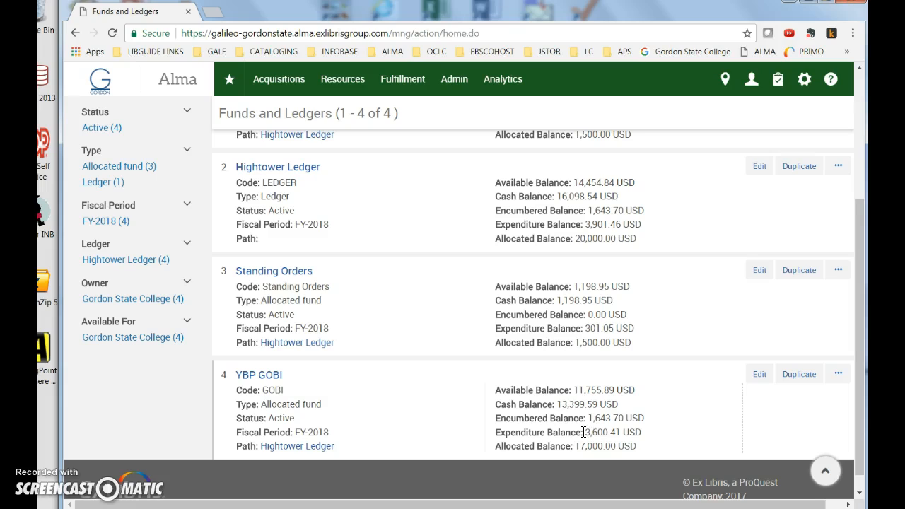
{"action": "left_click_drag", "start_coordinate": [619, 434], "coordinate": [621, 433]}
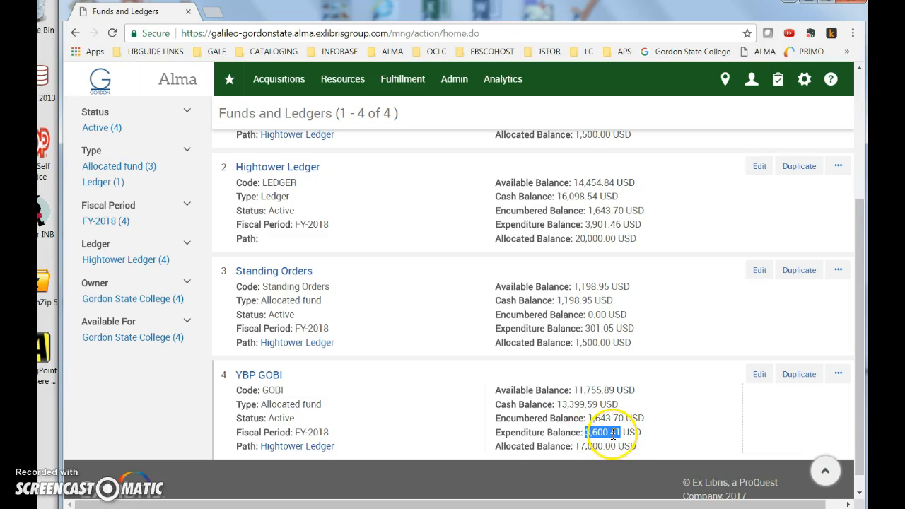
Switch to the scanned GOBI invoice in Adobe Acrobat, check its line amounts and totals, and return to the YBP GOBI fund balances
{"action": "left_click", "coordinate": [445, 508]}
{"action": "scroll", "coordinate": [649, 394], "scroll_direction": "down", "scroll_amount": 1}
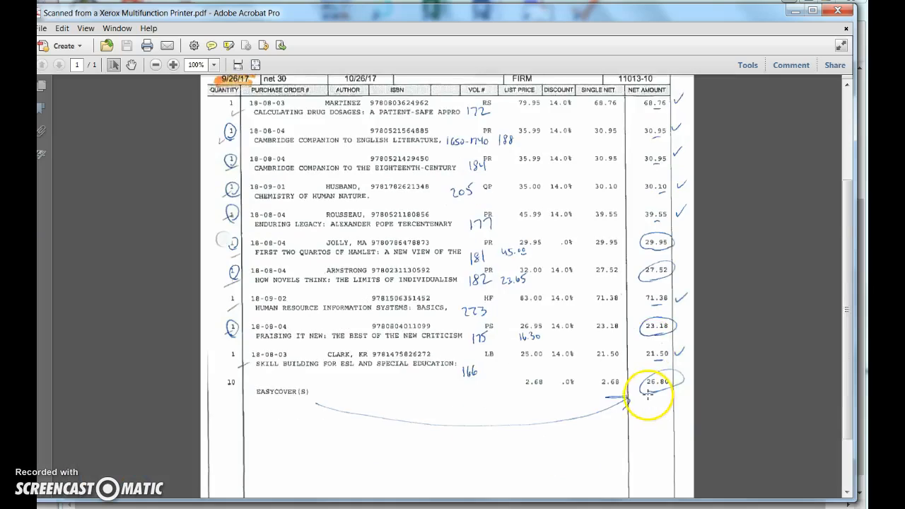
{"action": "scroll", "coordinate": [649, 394], "scroll_direction": "down", "scroll_amount": 2}
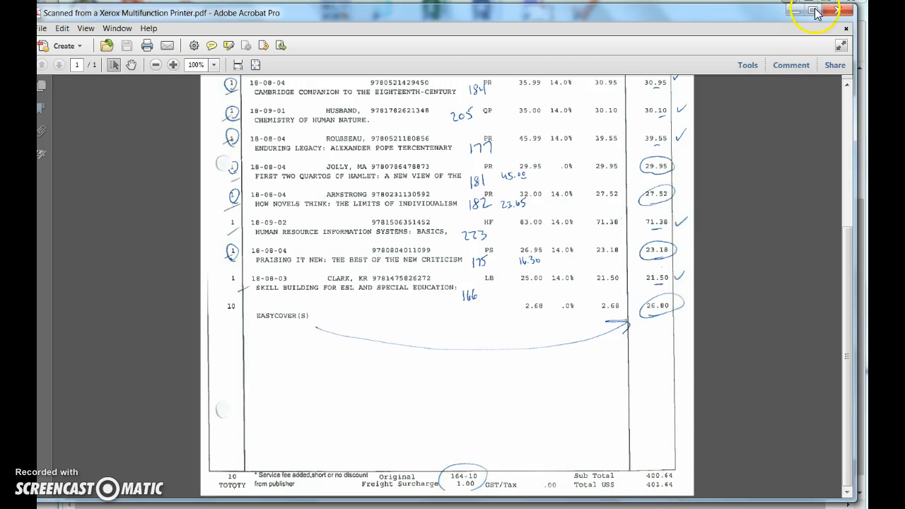
{"action": "left_click", "coordinate": [792, 13]}
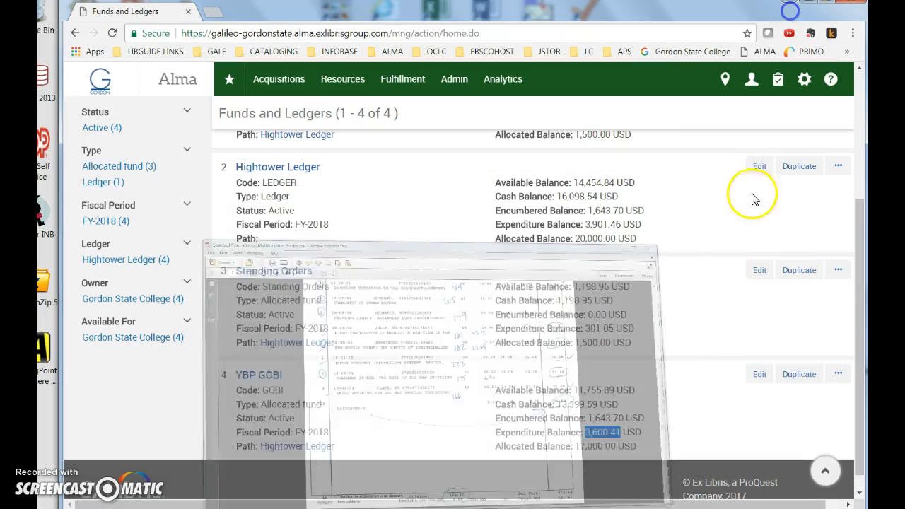
{"action": "left_click", "coordinate": [608, 430]}
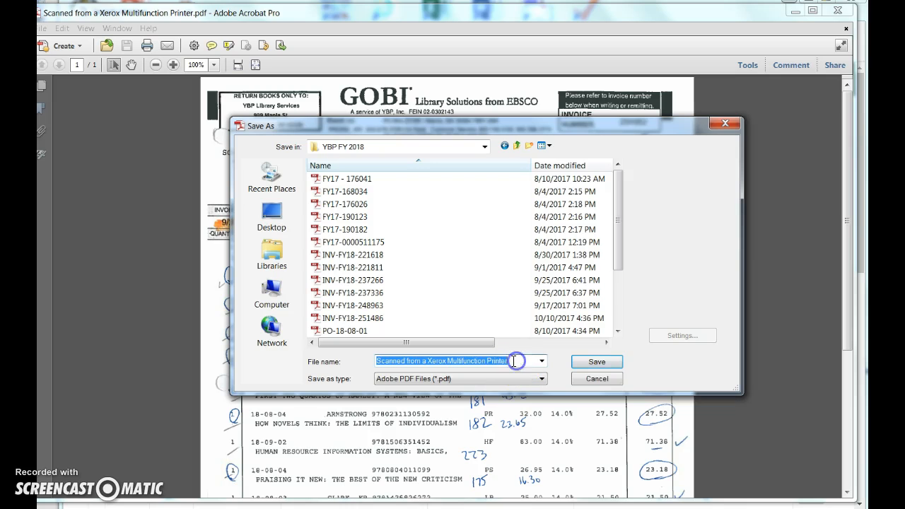
Save the scanned invoice PDF as INV-FY18-254952 in the YBP FY 2018 folder and minimize the document
{"action": "type", "text": "INV-FY18-"}
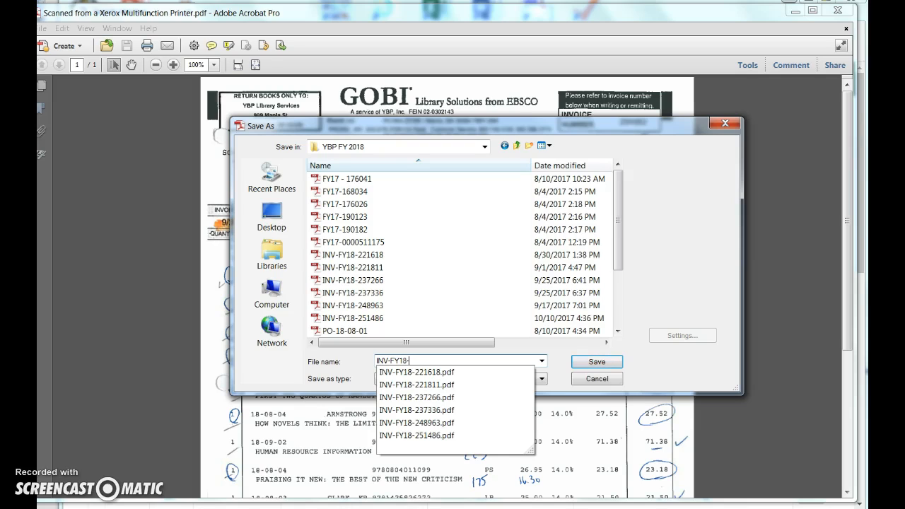
{"action": "type", "text": "254952"}
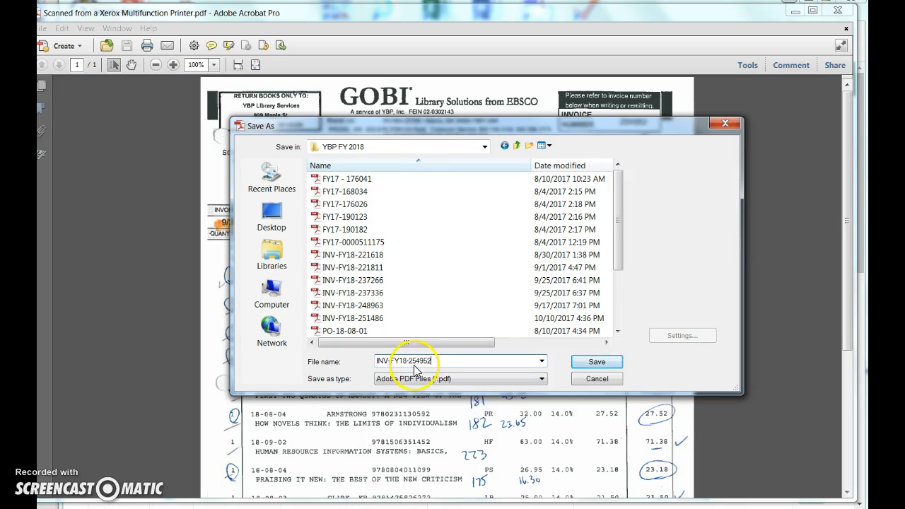
{"action": "left_click", "coordinate": [598, 363]}
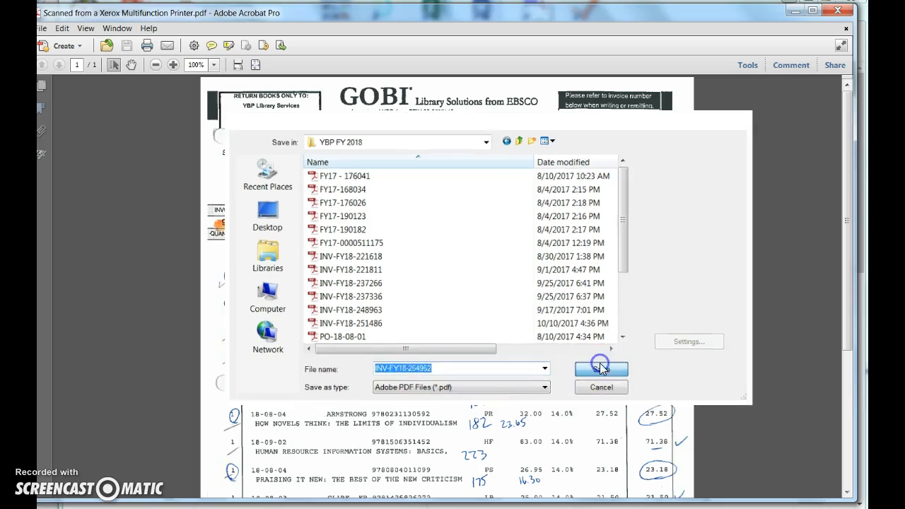
{"action": "left_click", "coordinate": [793, 11]}
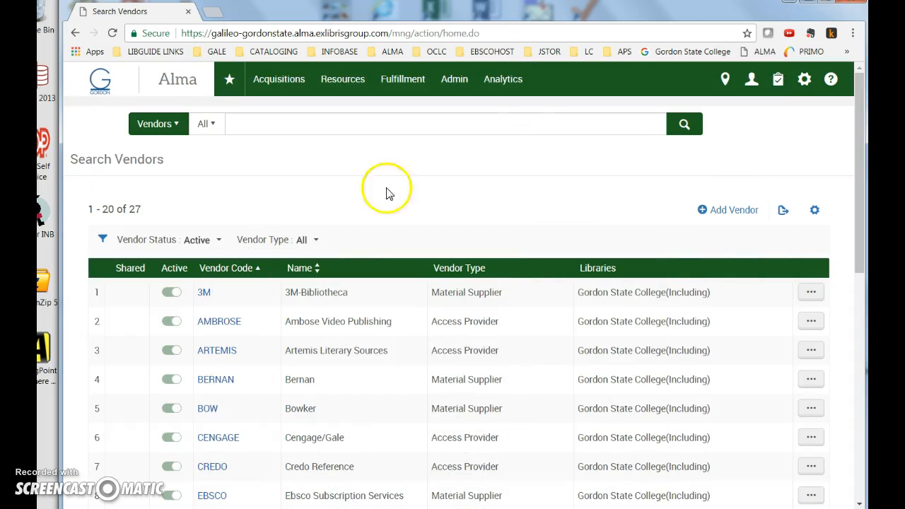
Go to the Alma home page and open the GOBI vendor record from the Acquisitions vendors list
{"action": "left_click", "coordinate": [100, 80]}
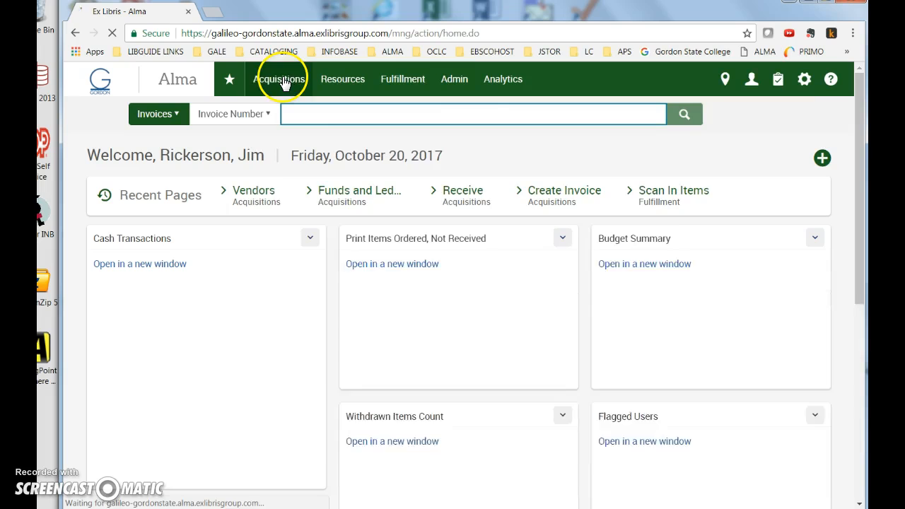
{"action": "left_click", "coordinate": [276, 79]}
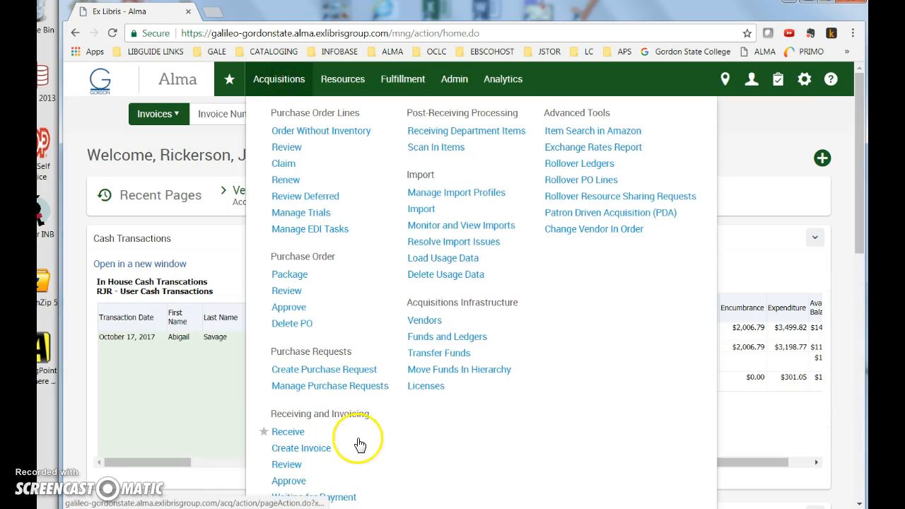
{"action": "scroll", "coordinate": [360, 444], "scroll_direction": "down", "scroll_amount": 2}
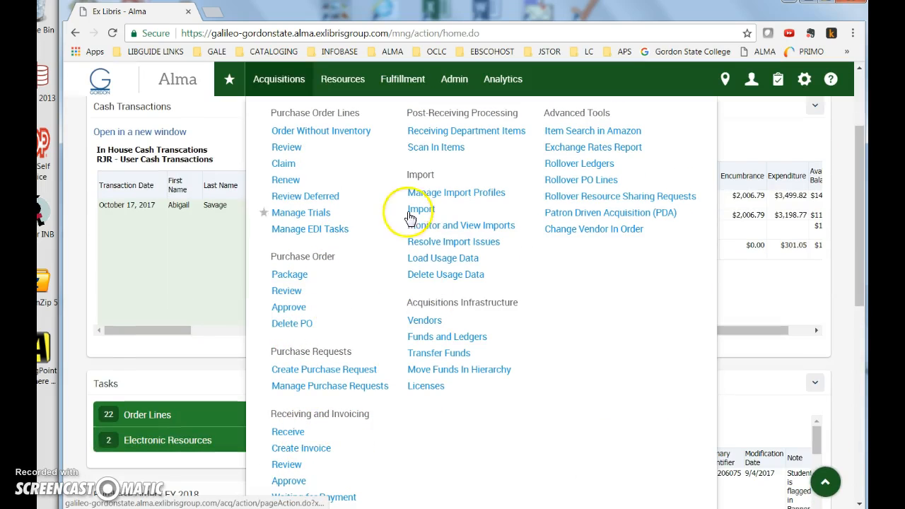
{"action": "left_click", "coordinate": [427, 323]}
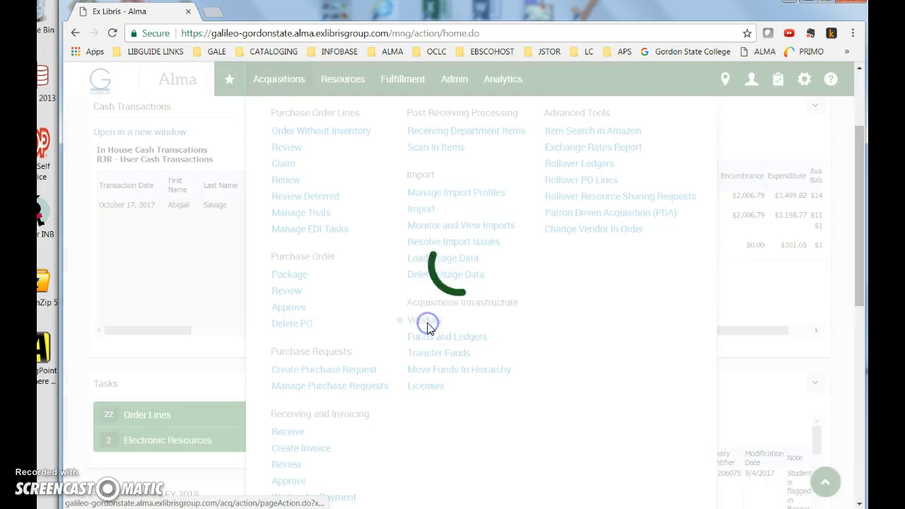
{"action": "scroll", "coordinate": [318, 396], "scroll_direction": "down", "scroll_amount": 2}
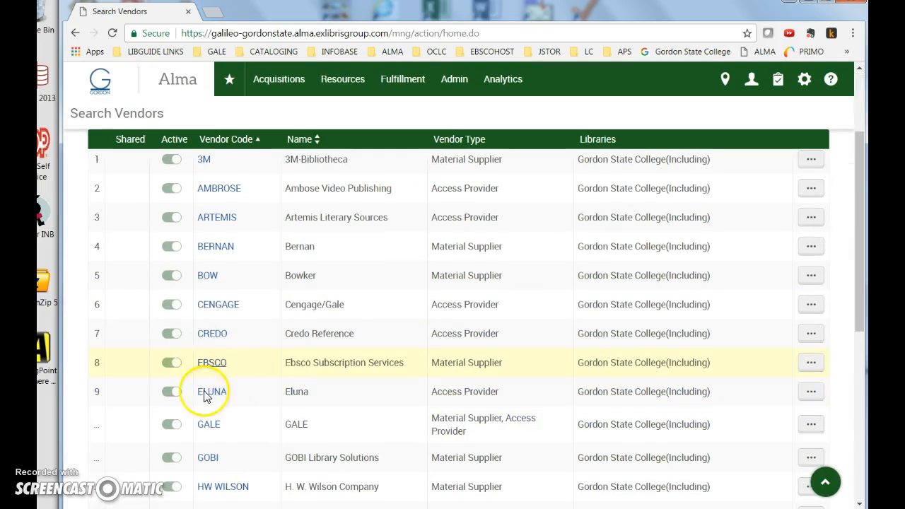
{"action": "left_click", "coordinate": [207, 458]}
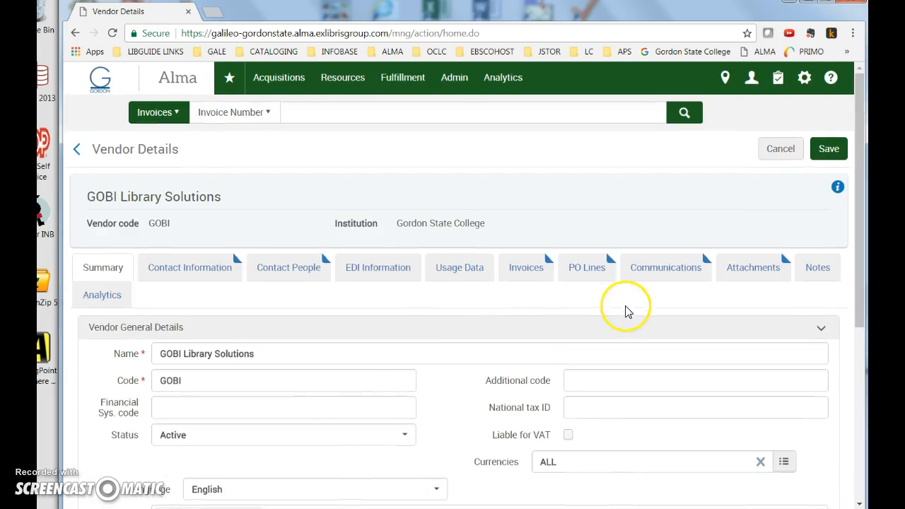
Open the GOBI vendor's attachments and review the uploaded invoice and purchase order files
{"action": "scroll", "coordinate": [626, 311], "scroll_direction": "down", "scroll_amount": 1}
{"action": "left_click", "coordinate": [776, 204]}
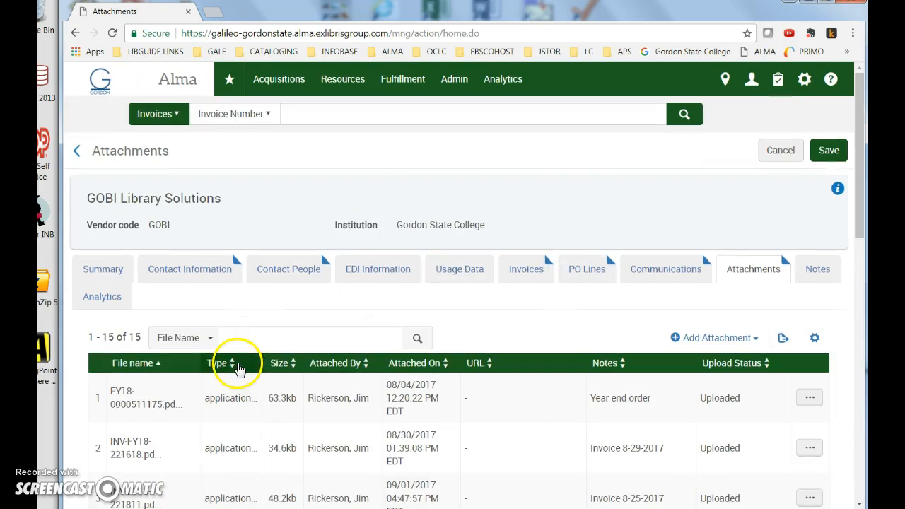
{"action": "scroll", "coordinate": [239, 369], "scroll_direction": "down", "scroll_amount": 2}
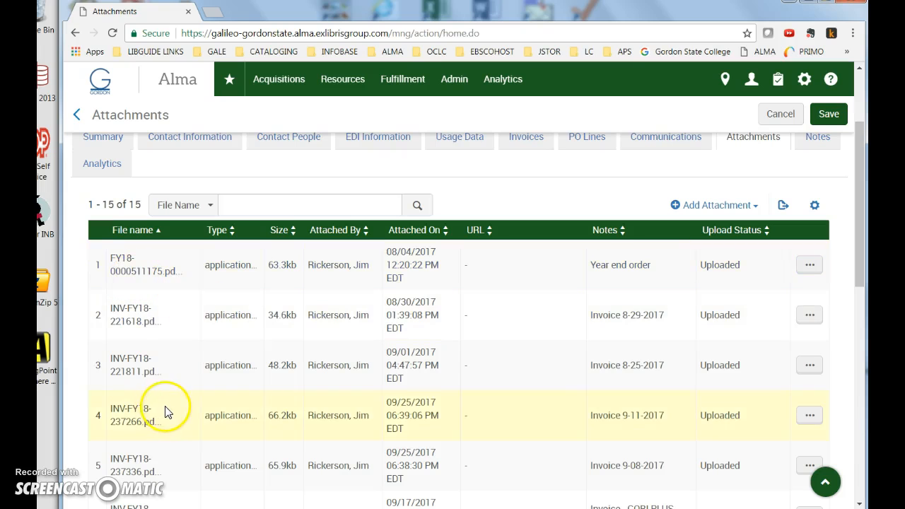
{"action": "scroll", "coordinate": [168, 412], "scroll_direction": "down", "scroll_amount": 3}
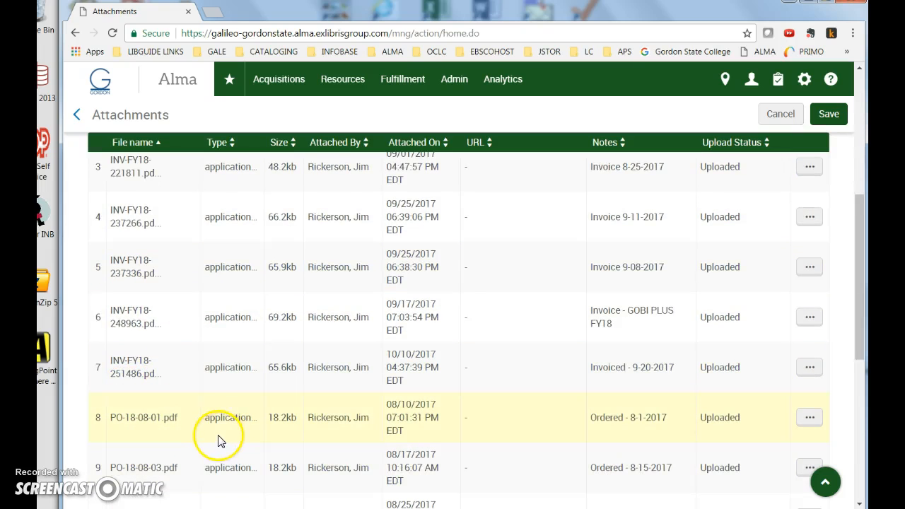
{"action": "scroll", "coordinate": [224, 408], "scroll_direction": "down", "scroll_amount": 6}
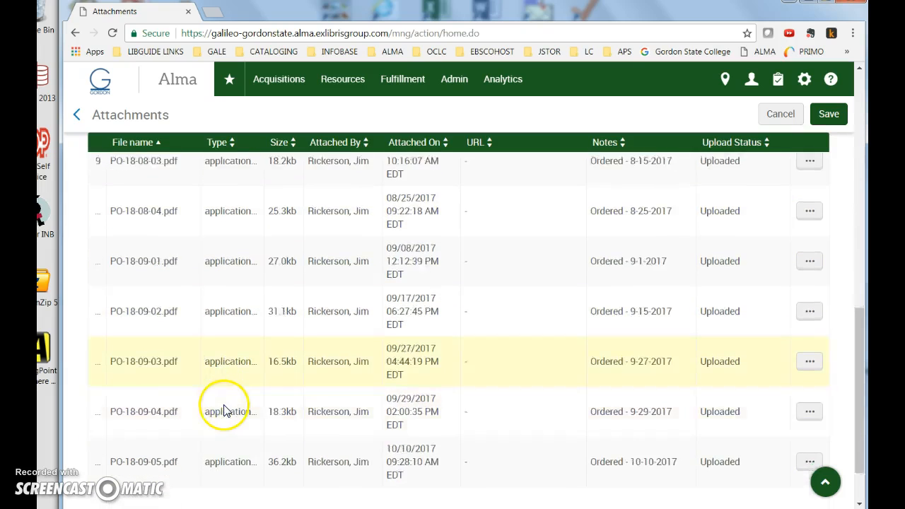
{"action": "scroll", "coordinate": [227, 403], "scroll_direction": "up", "scroll_amount": 5}
{"action": "scroll", "coordinate": [227, 402], "scroll_direction": "up", "scroll_amount": 5}
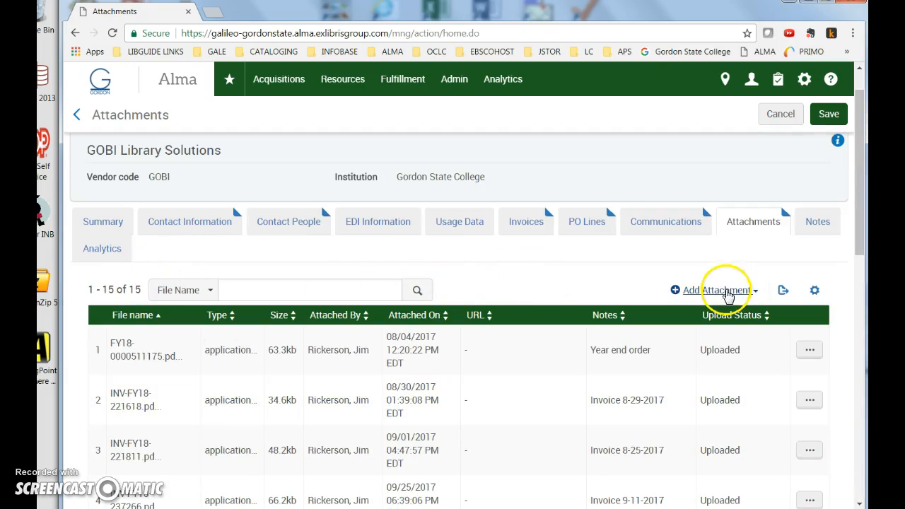
Start adding an attachment to the GOBI vendor and browse to the JimR > YBP FY 2018 folder on the N: drive
{"action": "left_click", "coordinate": [723, 290]}
{"action": "left_click", "coordinate": [748, 347]}
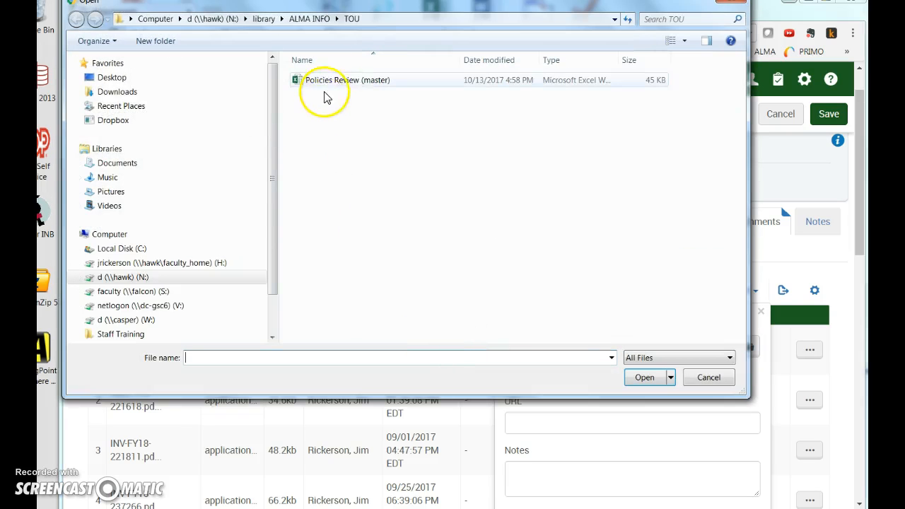
{"action": "left_click", "coordinate": [249, 21]}
{"action": "left_click", "coordinate": [297, 306]}
{"action": "scroll", "coordinate": [316, 245], "scroll_direction": "down", "scroll_amount": 5}
{"action": "double_click", "coordinate": [316, 293]}
{"action": "scroll", "coordinate": [322, 297], "scroll_direction": "down", "scroll_amount": 10}
{"action": "scroll", "coordinate": [322, 297], "scroll_direction": "down", "scroll_amount": 2}
{"action": "double_click", "coordinate": [333, 222]}
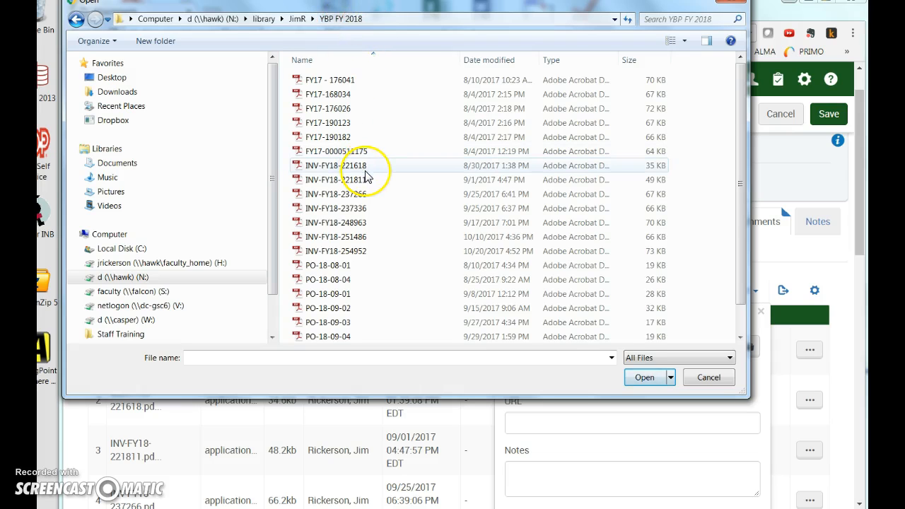
Choose INV-FY18-254952 as the file and add it to the GOBI vendor's attachments
{"action": "left_click", "coordinate": [368, 249]}
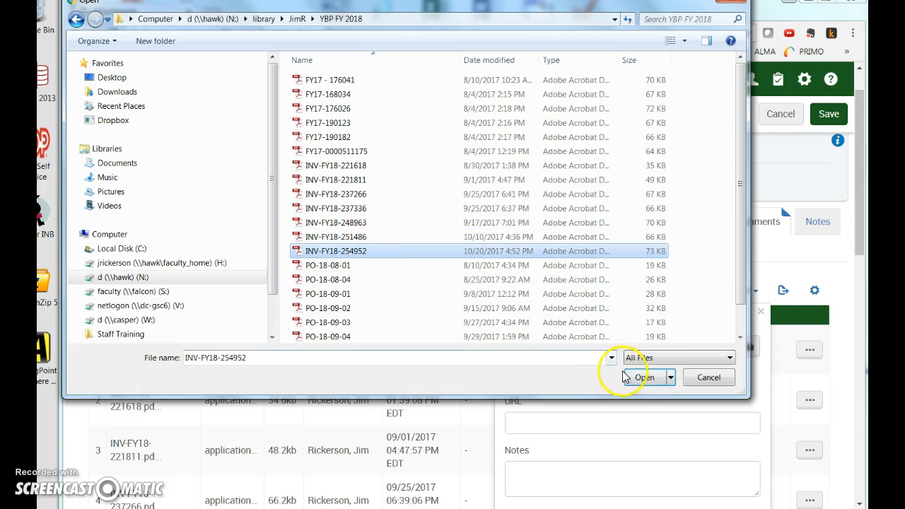
{"action": "left_click", "coordinate": [640, 377]}
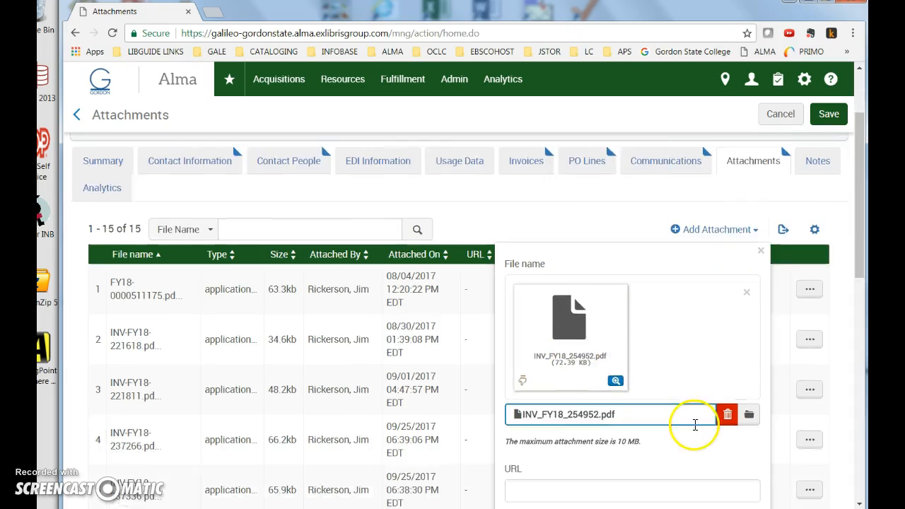
{"action": "scroll", "coordinate": [572, 419], "scroll_direction": "down", "scroll_amount": 3}
{"action": "left_click", "coordinate": [720, 469]}
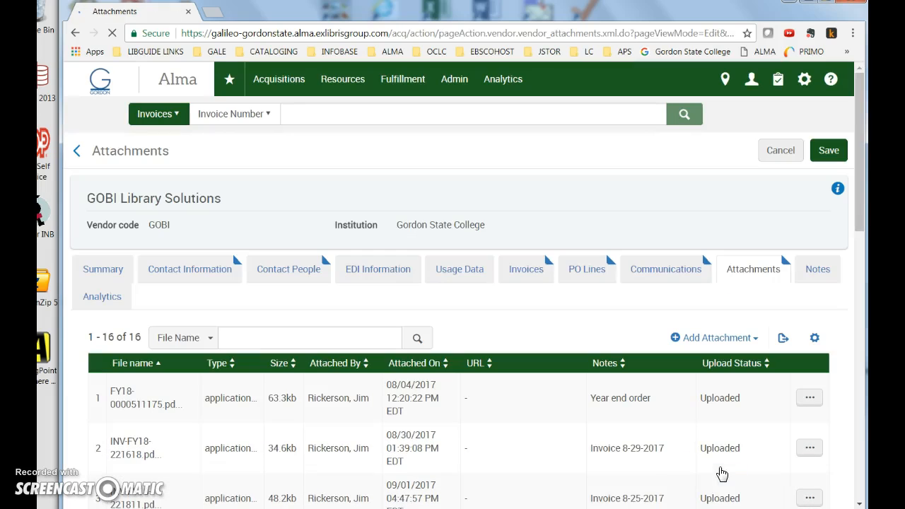
Check the upload status of INV-FY18-254952 in the attachments list and refresh the page to update it
{"action": "scroll", "coordinate": [548, 433], "scroll_direction": "down", "scroll_amount": 4}
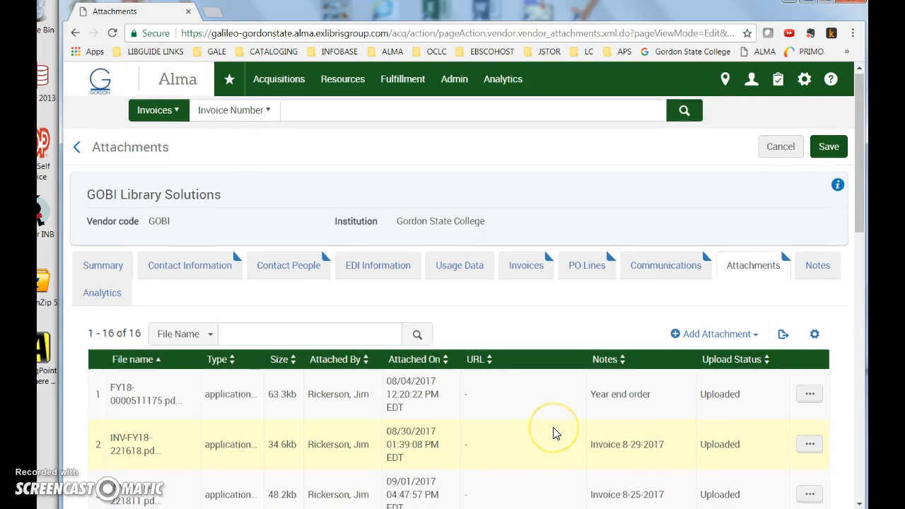
{"action": "scroll", "coordinate": [555, 433], "scroll_direction": "down", "scroll_amount": 2}
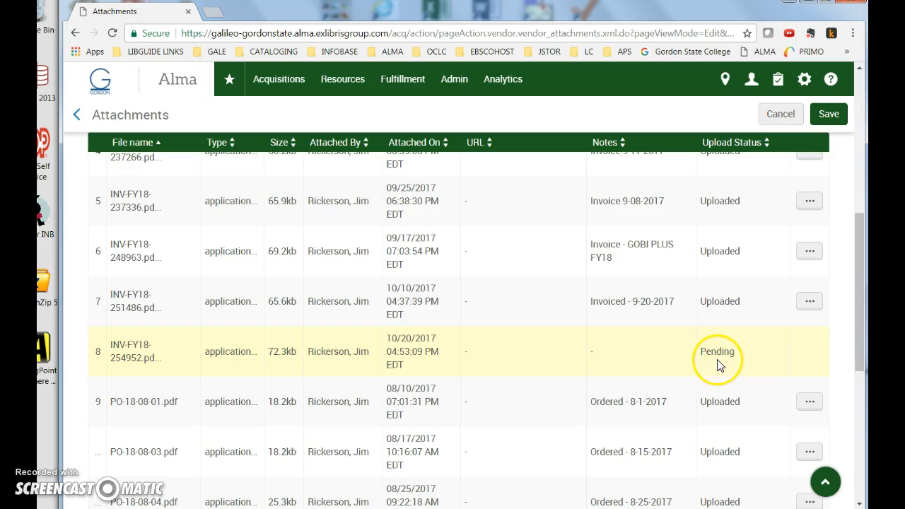
{"action": "left_click", "coordinate": [114, 33]}
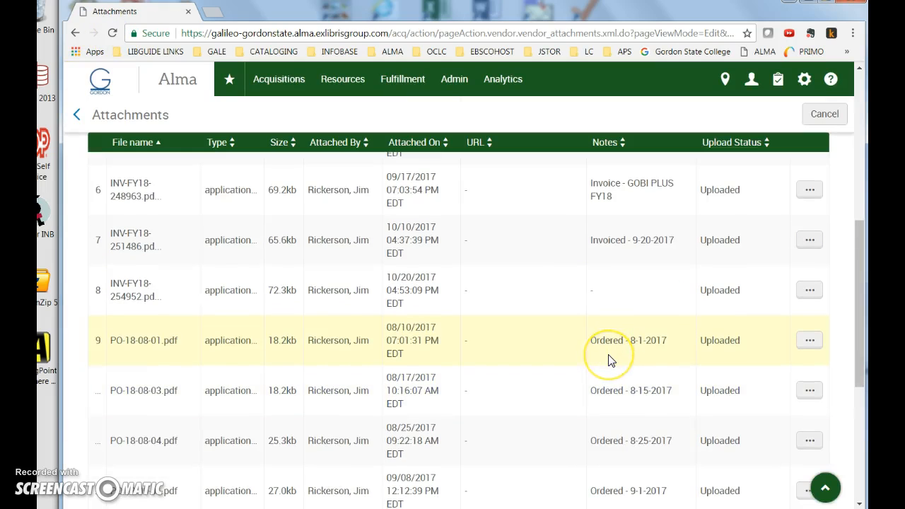
{"action": "scroll", "coordinate": [608, 360], "scroll_direction": "down", "scroll_amount": 2}
{"action": "scroll", "coordinate": [688, 252], "scroll_direction": "up", "scroll_amount": 2}
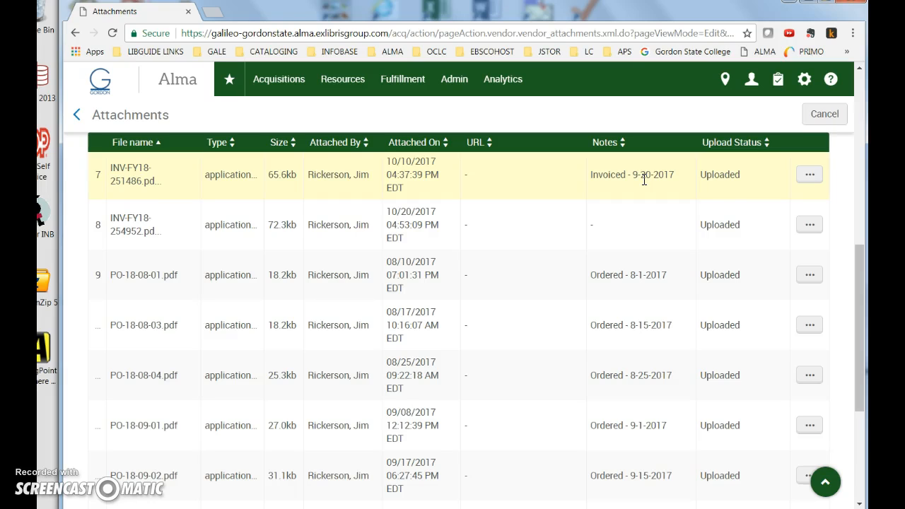
Edit the INV-FY18-254952 attachment to add the note "Invoice - 9-26-2017" and save it
{"action": "left_click", "coordinate": [810, 225]}
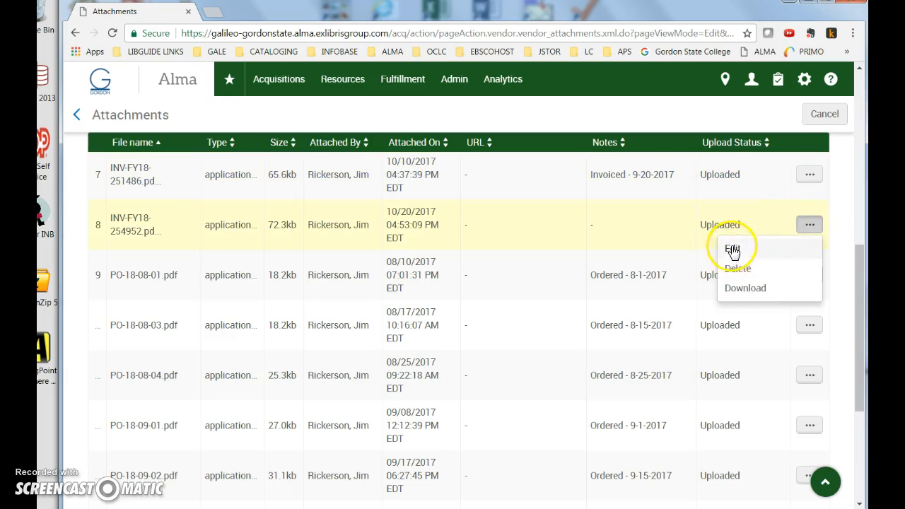
{"action": "left_click", "coordinate": [733, 251]}
{"action": "left_click", "coordinate": [215, 255]}
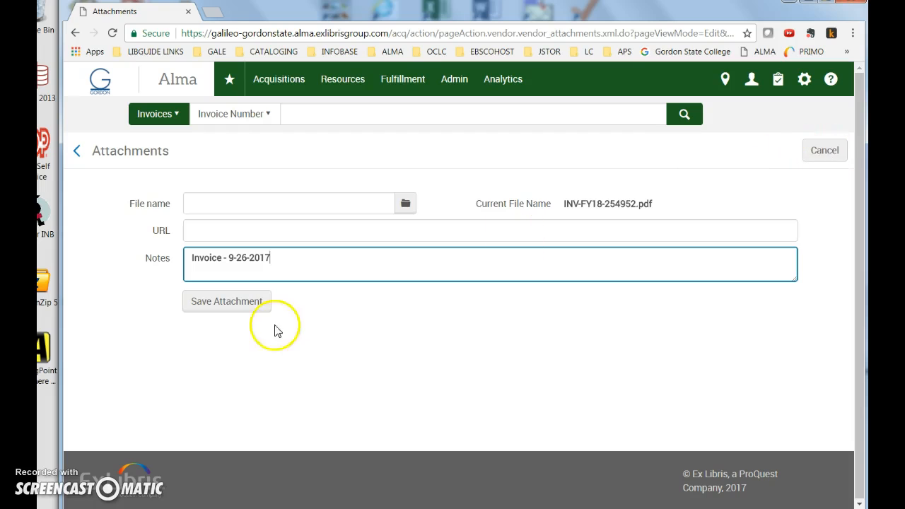
{"action": "left_click", "coordinate": [230, 301]}
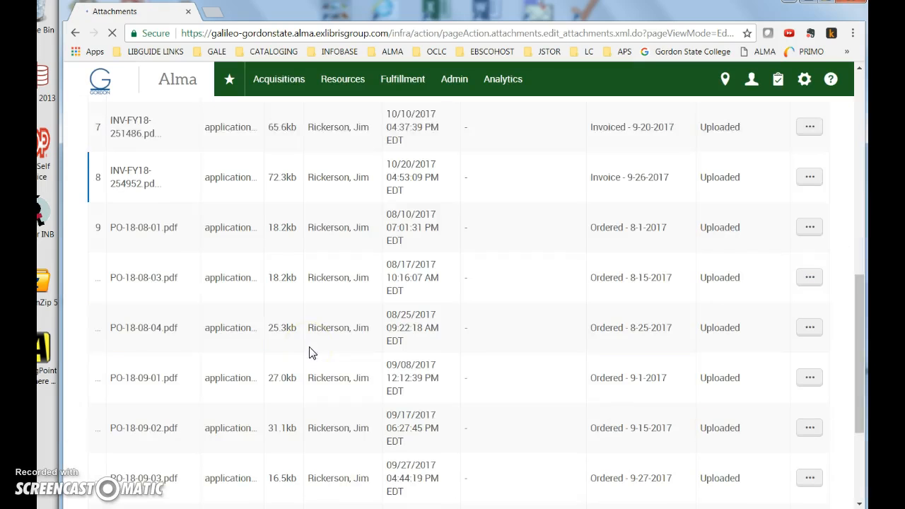
Examine the attachments list for the new invoice entry and compare its note with those of the other files
{"action": "scroll", "coordinate": [484, 385], "scroll_direction": "down", "scroll_amount": 2}
{"action": "scroll", "coordinate": [484, 387], "scroll_direction": "down", "scroll_amount": 1}
{"action": "scroll", "coordinate": [484, 387], "scroll_direction": "up", "scroll_amount": 6}
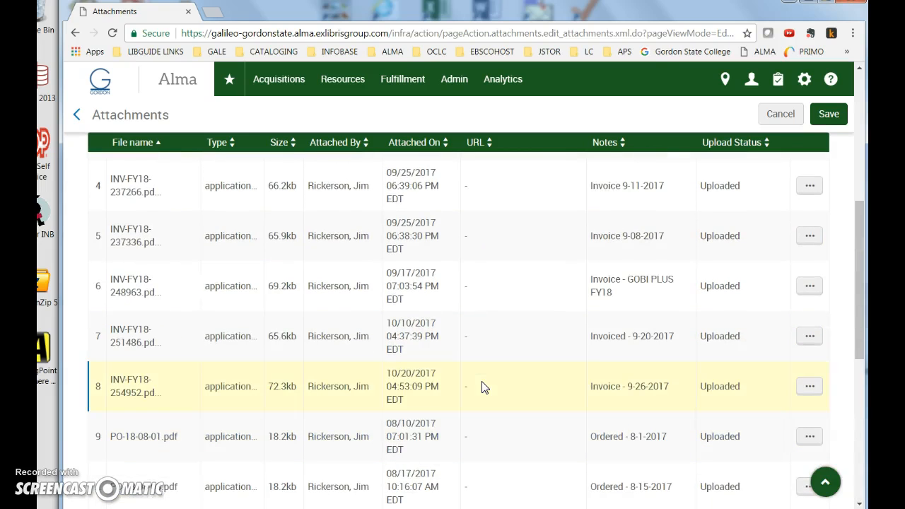
{"action": "scroll", "coordinate": [484, 388], "scroll_direction": "up", "scroll_amount": 3}
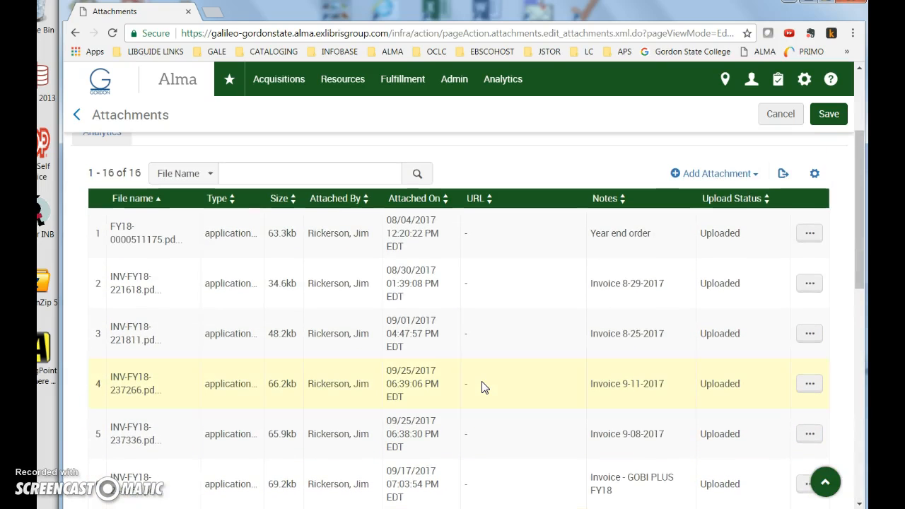
{"action": "scroll", "coordinate": [484, 388], "scroll_direction": "down", "scroll_amount": 3}
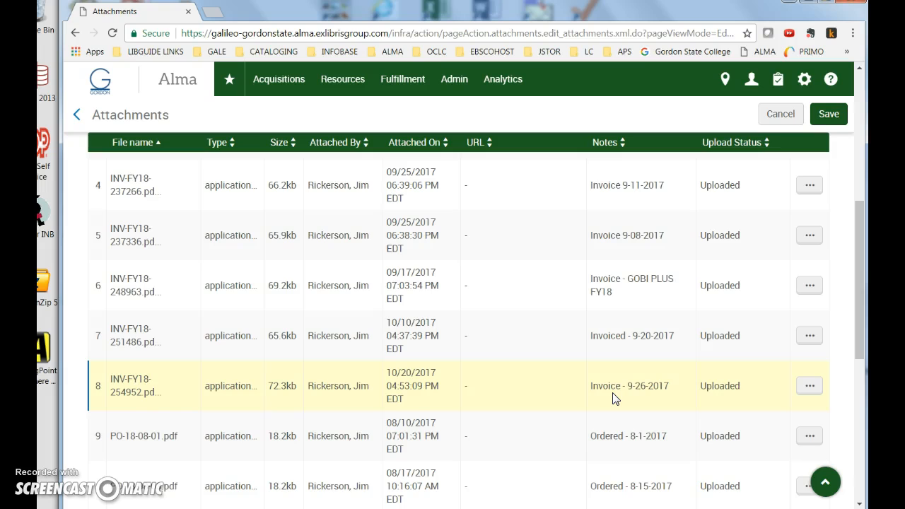
{"action": "scroll", "coordinate": [614, 399], "scroll_direction": "down", "scroll_amount": 2}
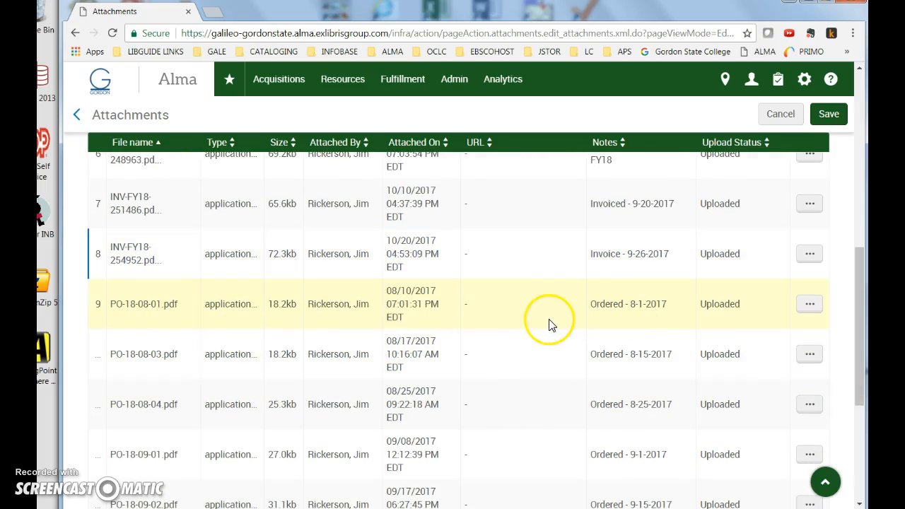
Sort the attachments by file name in descending order and review the purchase order and invoice files
{"action": "left_click", "coordinate": [154, 143]}
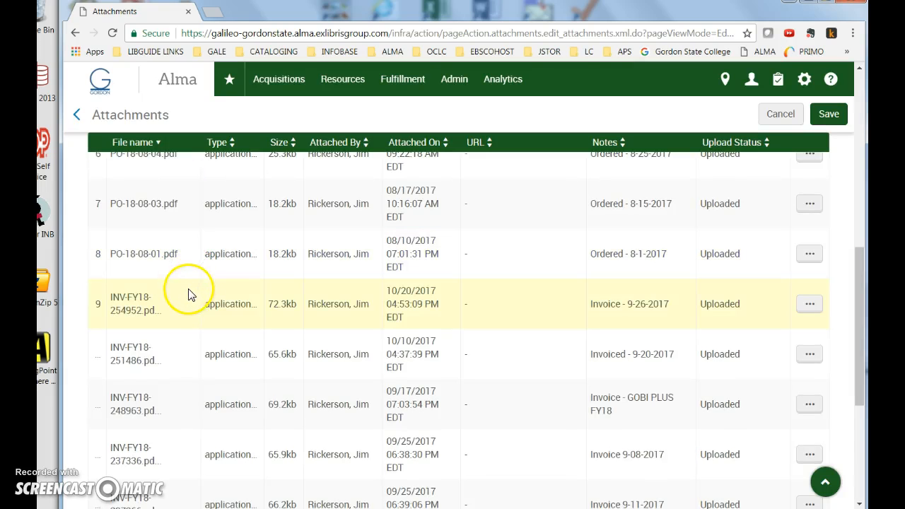
{"action": "scroll", "coordinate": [188, 294], "scroll_direction": "down", "scroll_amount": 2}
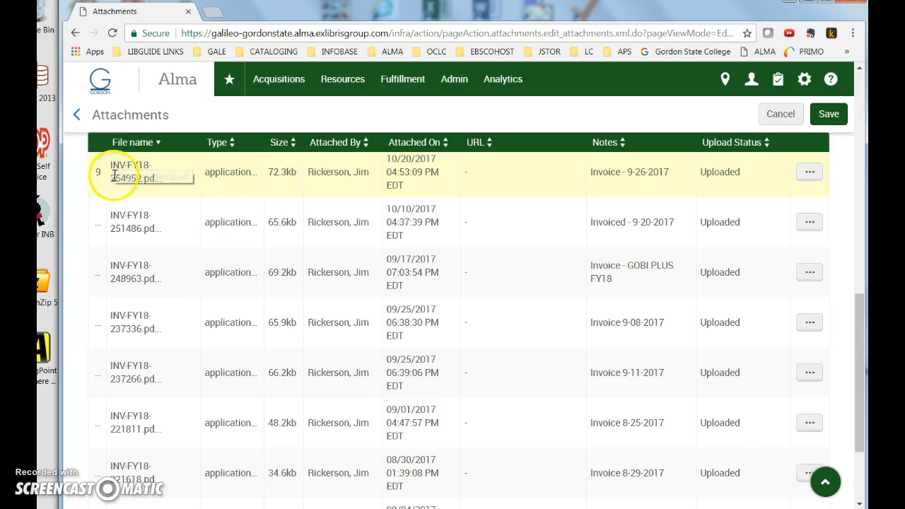
{"action": "scroll", "coordinate": [152, 226], "scroll_direction": "up", "scroll_amount": 6}
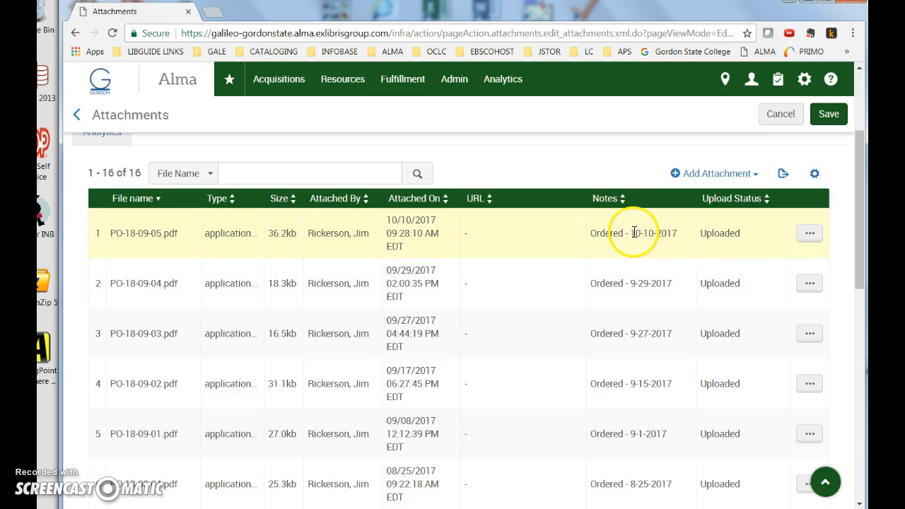
{"action": "scroll", "coordinate": [670, 333], "scroll_direction": "down", "scroll_amount": 1}
{"action": "scroll", "coordinate": [670, 333], "scroll_direction": "down", "scroll_amount": 5}
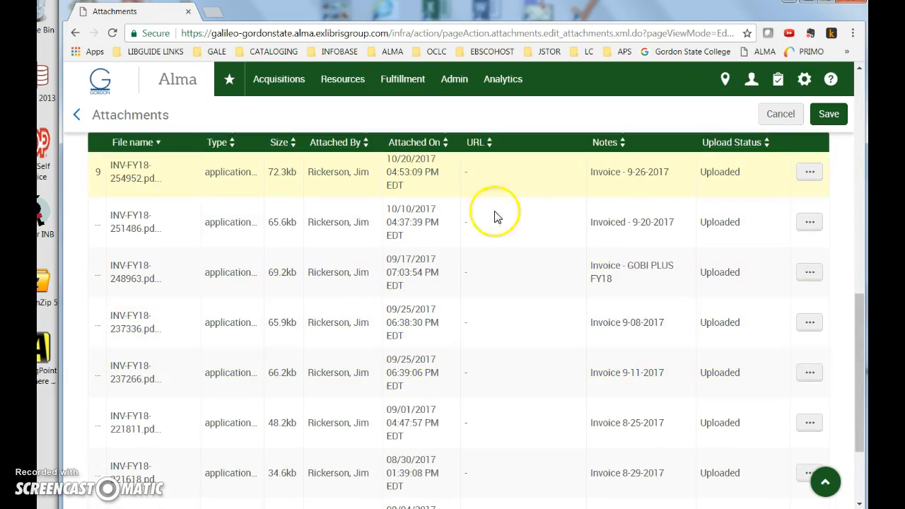
Download the PO-18-09-01.pdf attachment and open it in Adobe Acrobat
{"action": "scroll", "coordinate": [360, 297], "scroll_direction": "up", "scroll_amount": 4}
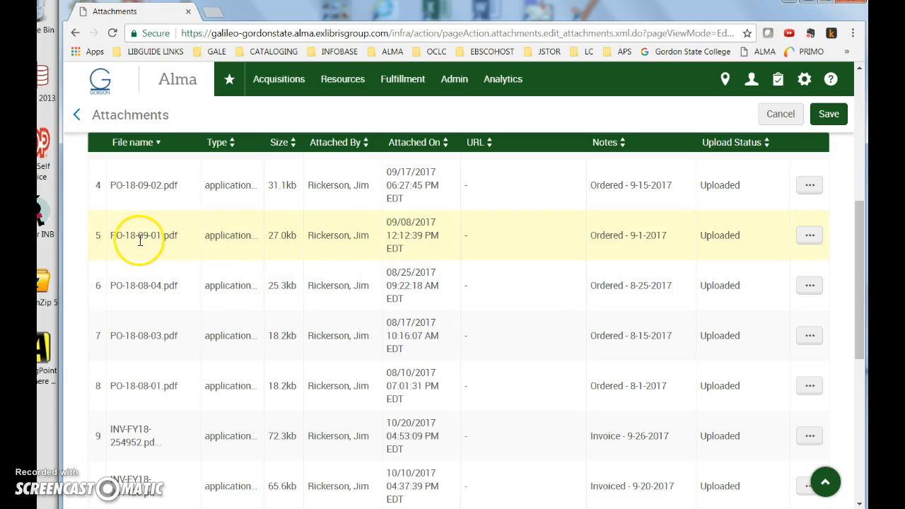
{"action": "left_click", "coordinate": [809, 234]}
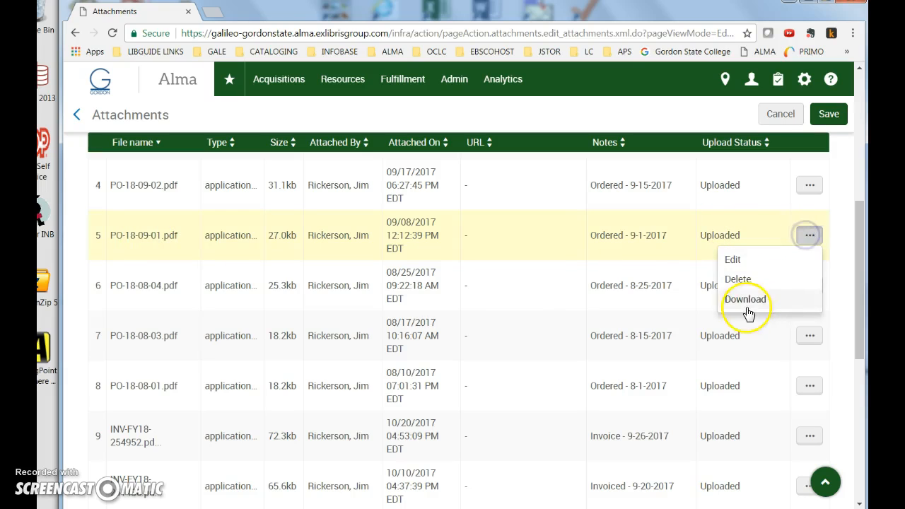
{"action": "left_click", "coordinate": [747, 312]}
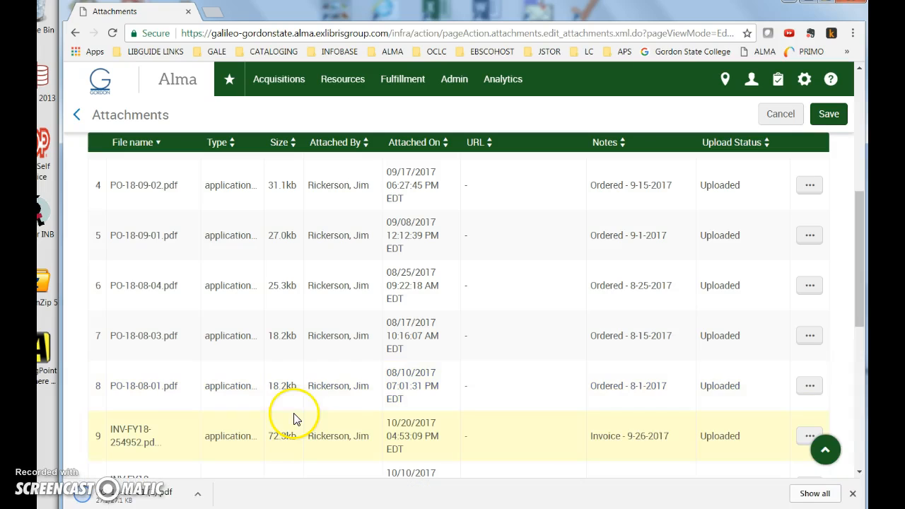
{"action": "left_click", "coordinate": [199, 499]}
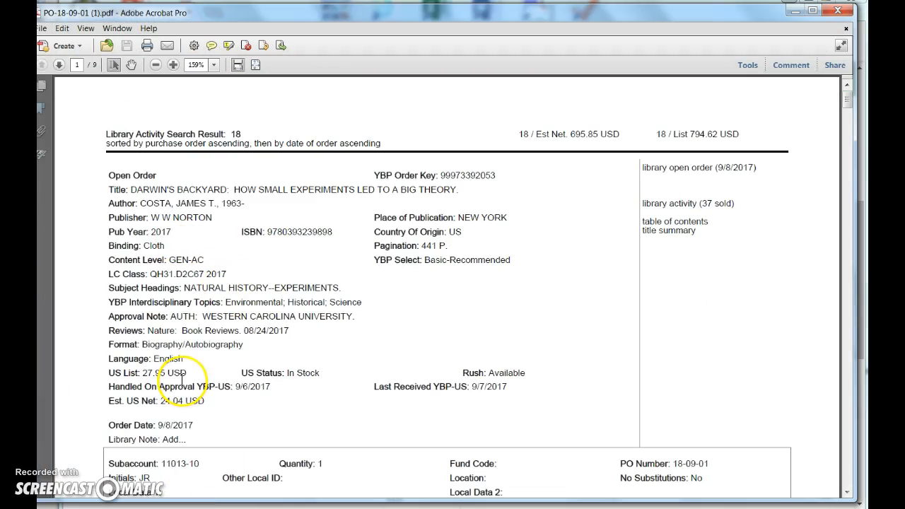
Review the order details, PO numbers and open order dates in the purchase order PDF, and close the document
{"action": "scroll", "coordinate": [418, 263], "scroll_direction": "down", "scroll_amount": 10}
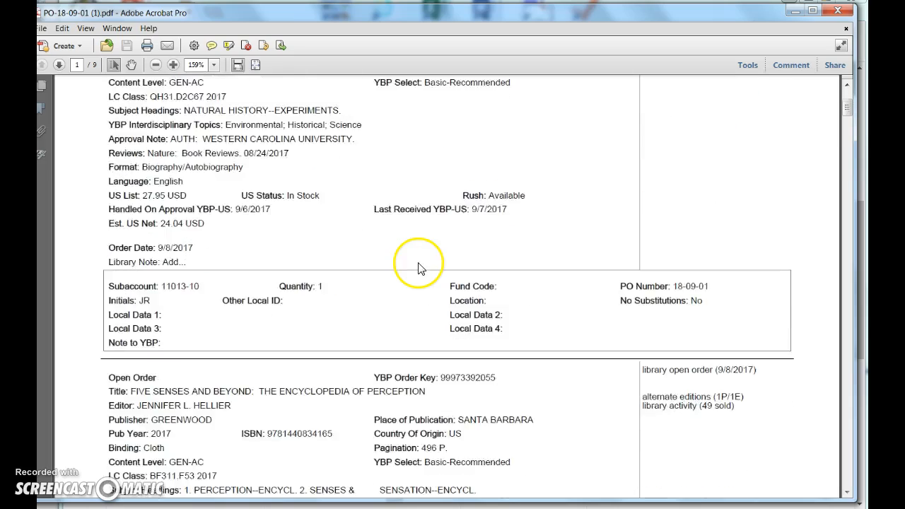
{"action": "scroll", "coordinate": [419, 271], "scroll_direction": "down", "scroll_amount": 6}
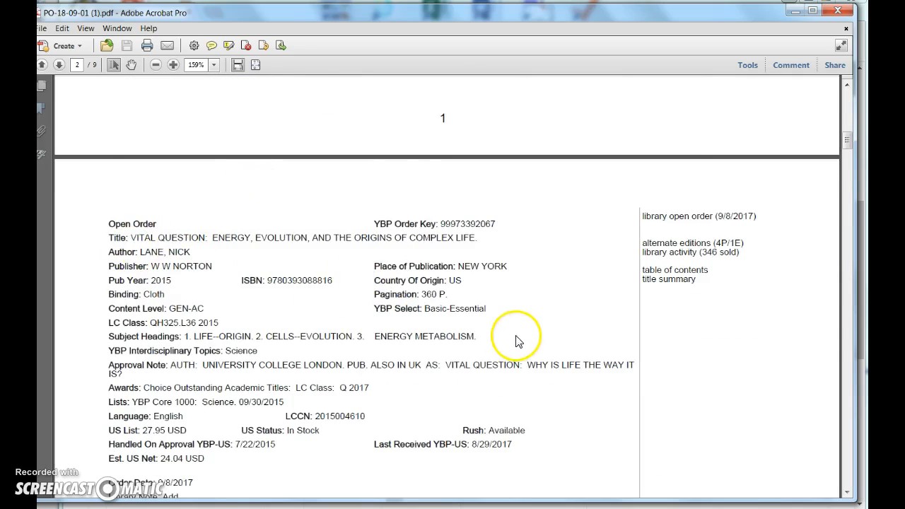
{"action": "scroll", "coordinate": [514, 337], "scroll_direction": "down", "scroll_amount": 3}
{"action": "left_click_drag", "start_coordinate": [620, 318], "coordinate": [731, 320]}
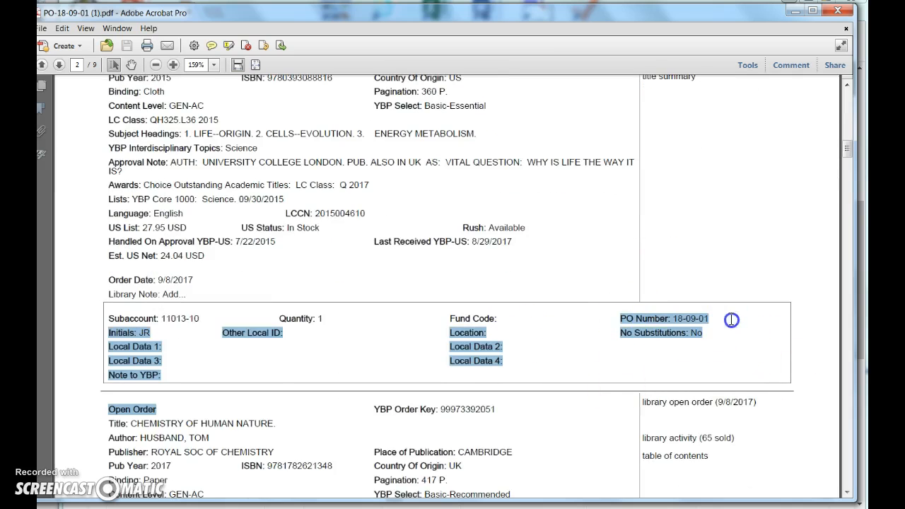
{"action": "scroll", "coordinate": [666, 347], "scroll_direction": "up", "scroll_amount": 4}
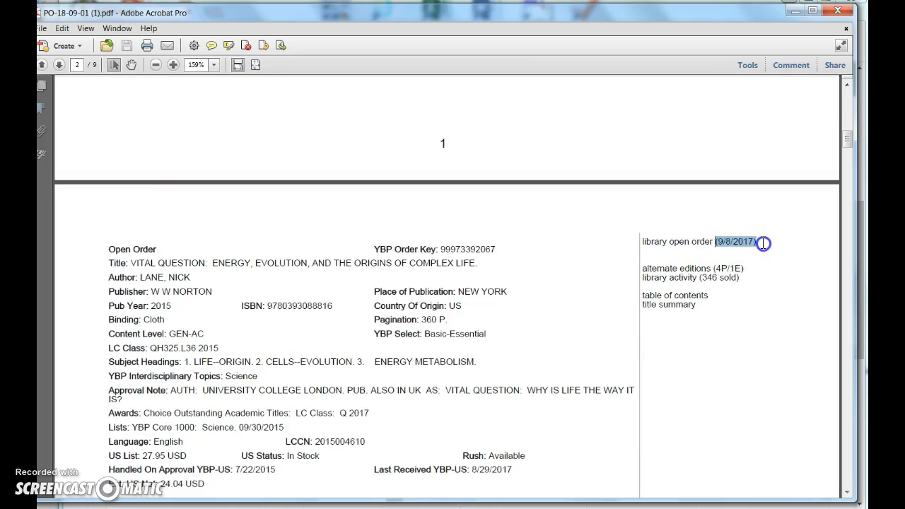
{"action": "left_click", "coordinate": [838, 10]}
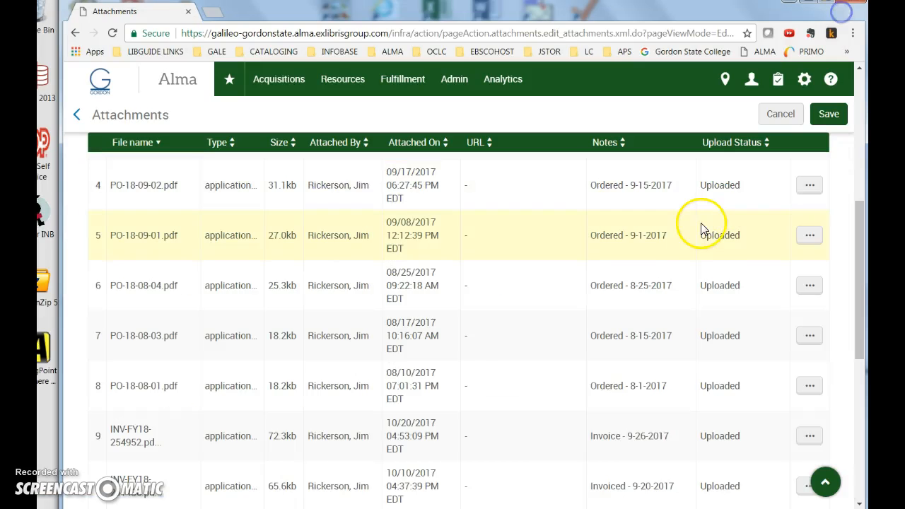